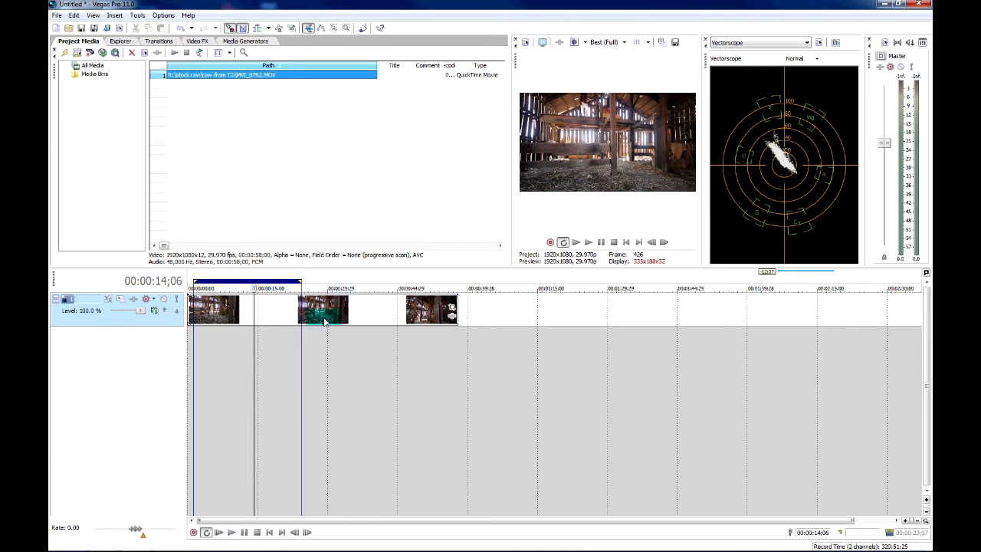
{"action": "left_click_drag", "start_coordinate": [215, 282], "coordinate": [289, 282]}
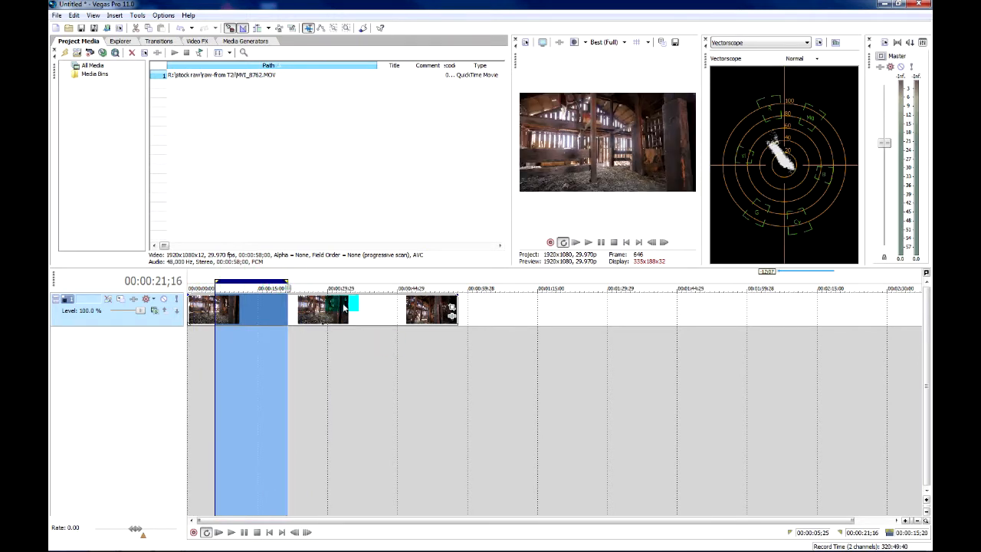
{"action": "left_click_drag", "start_coordinate": [333, 282], "coordinate": [427, 282]}
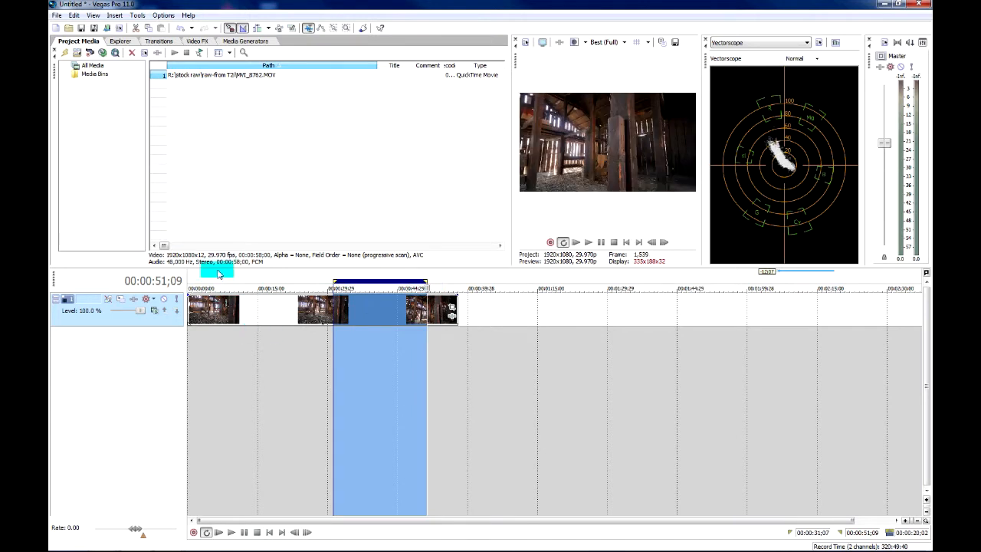
{"action": "left_click_drag", "start_coordinate": [205, 280], "coordinate": [289, 282]}
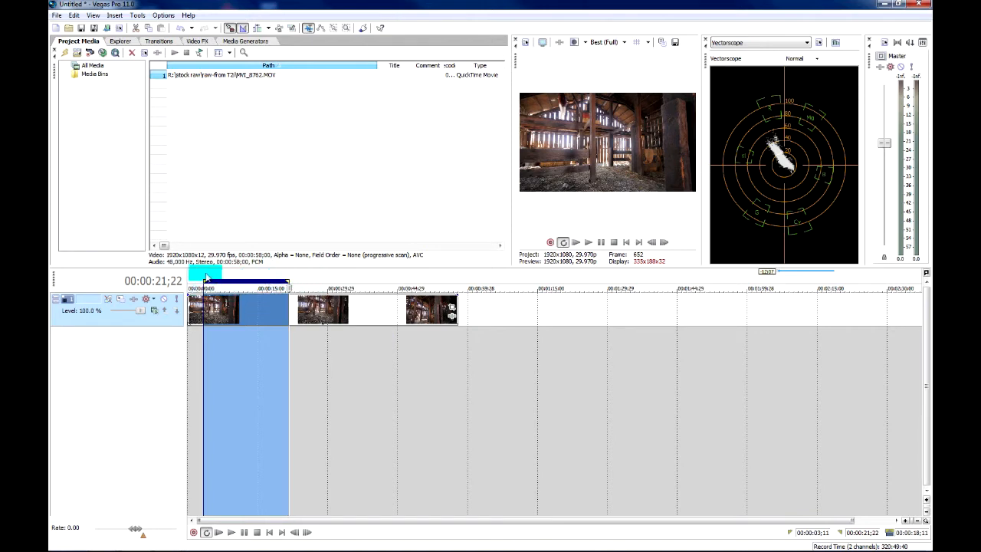
Step: Mark two regions on the first clip, from about 00:00:03;21 to 00:00:25;11 and from about 00:00:27;22 to 00:00:50;22
{"action": "left_click_drag", "start_coordinate": [205, 277], "coordinate": [307, 282]}
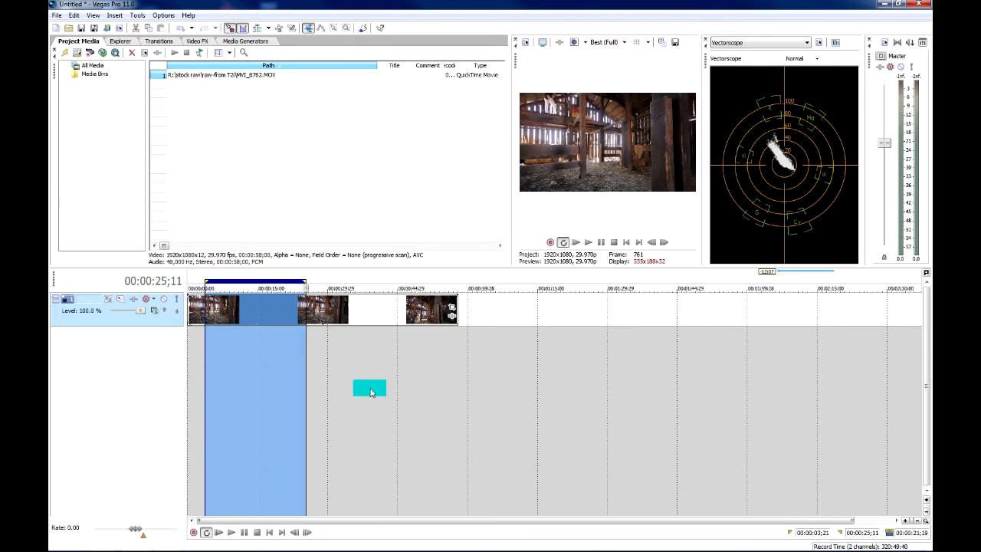
{"action": "key", "text": "r"}
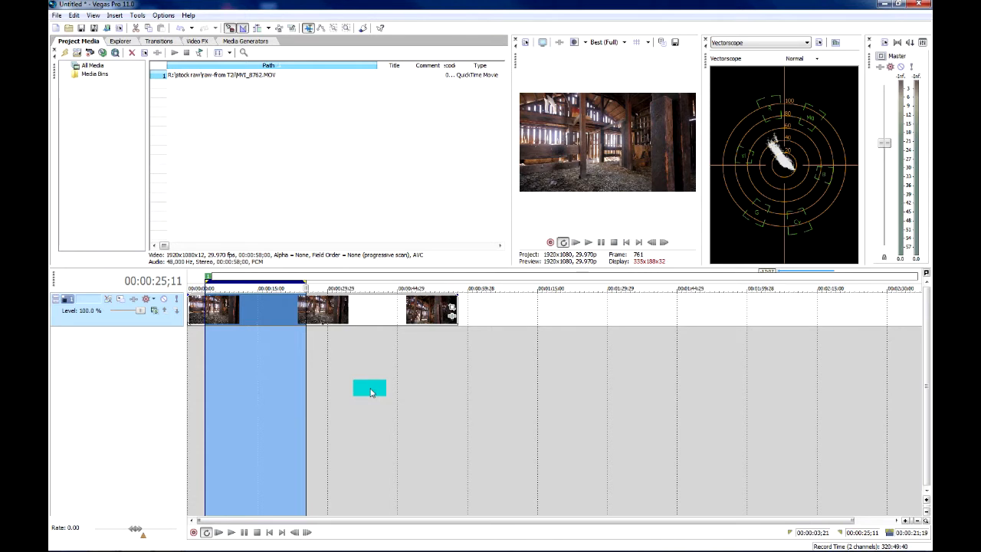
{"action": "key", "text": "Return"}
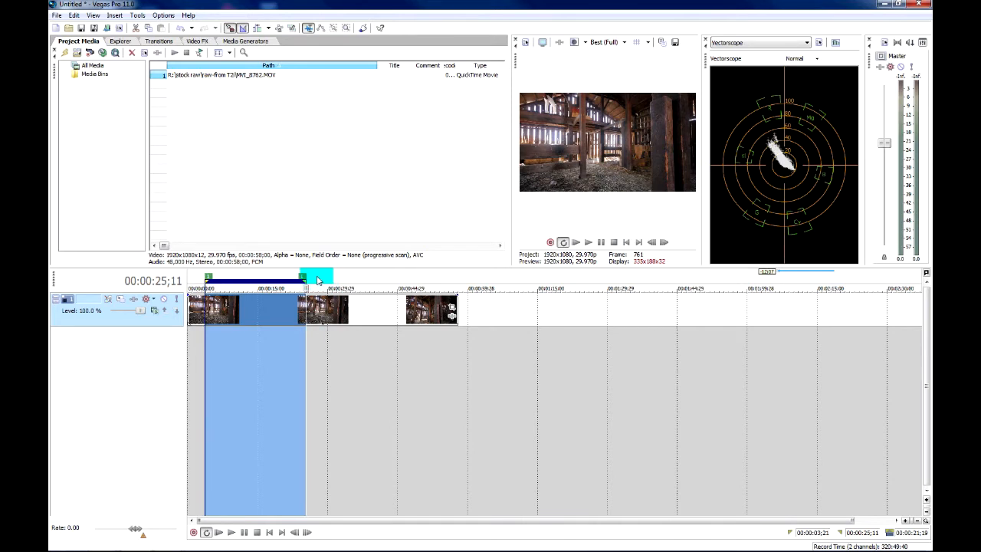
{"action": "left_click_drag", "start_coordinate": [318, 280], "coordinate": [426, 288]}
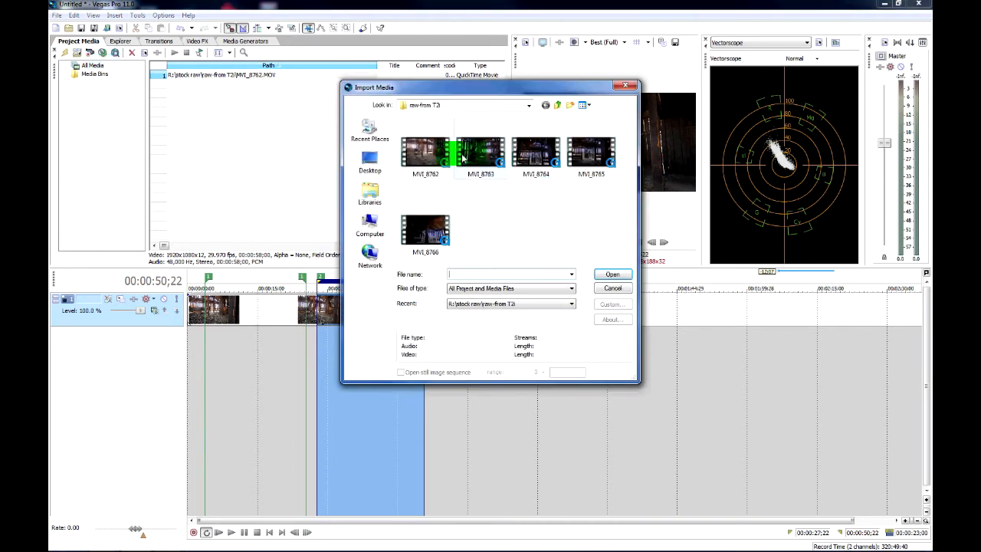
Step: Import the clips MVI_8763 through MVI_8766 from the "raw from T2i" folder into the project media
{"action": "left_click", "coordinate": [465, 159]}
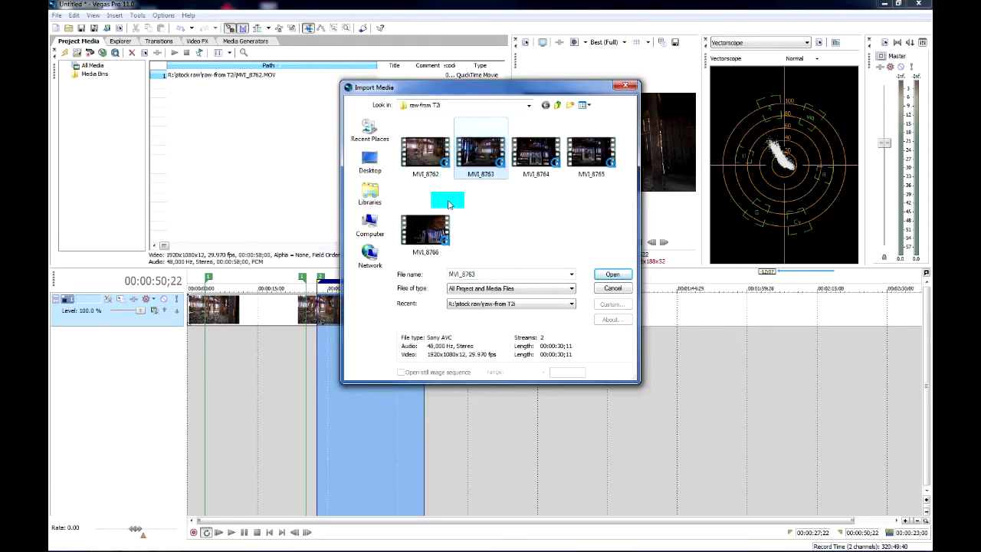
{"action": "left_click", "coordinate": [430, 235], "text": "shift"}
{"action": "left_click", "coordinate": [612, 274]}
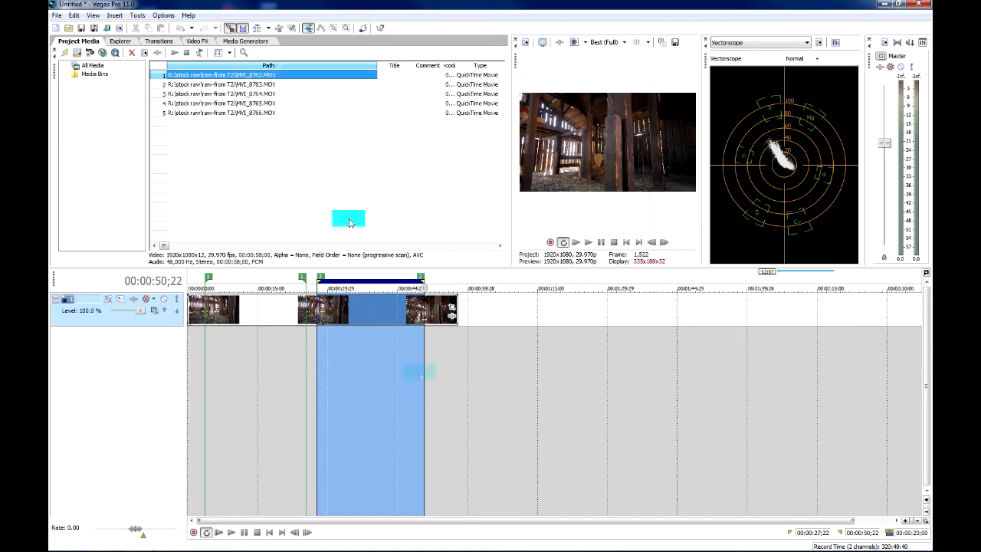
Step: Place the four clips MVI_8763 to MVI_8766 on the timeline after the existing clip
{"action": "left_click", "coordinate": [249, 84]}
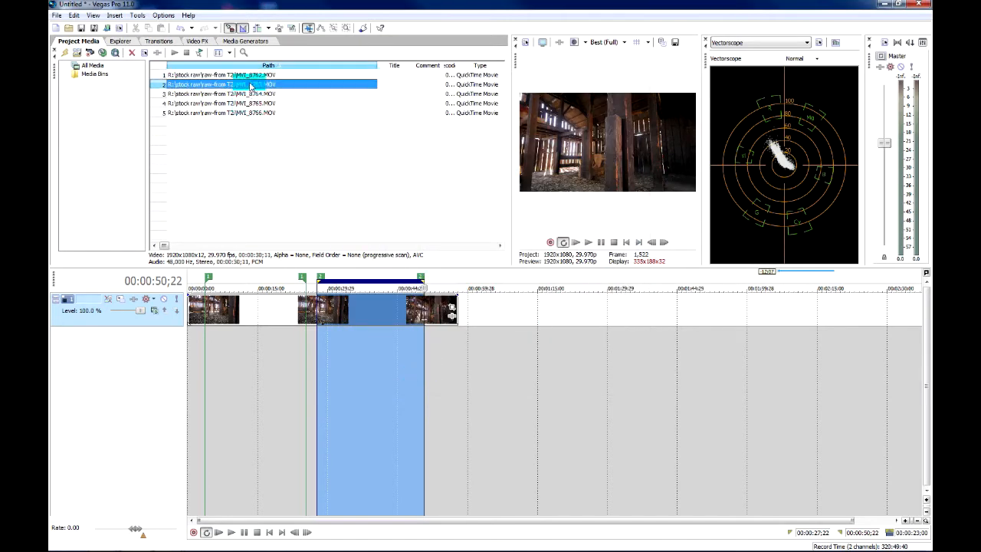
{"action": "left_click", "coordinate": [247, 115], "text": "shift"}
{"action": "left_click_drag", "start_coordinate": [226, 95], "coordinate": [485, 325]}
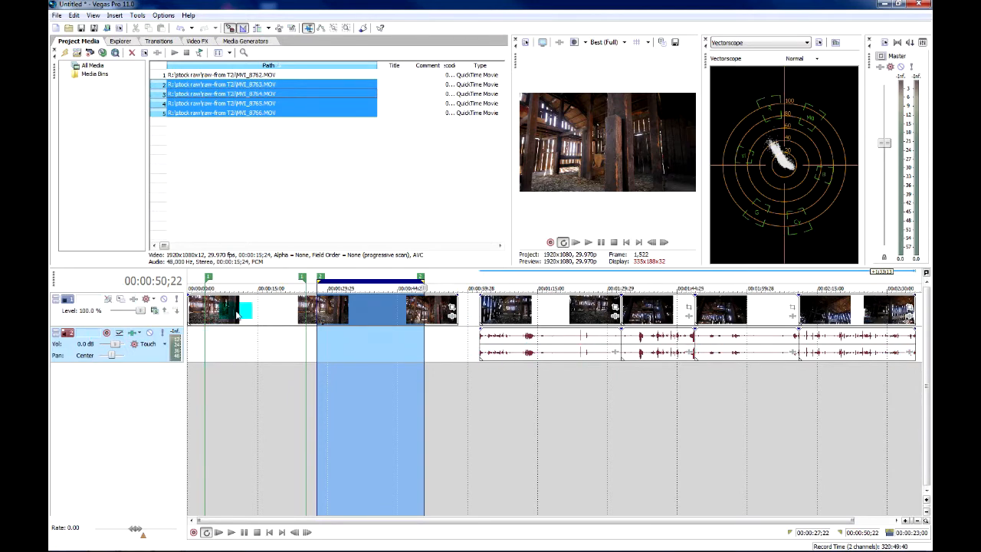
Step: Delete the audio track that came in with the added clips
{"action": "left_click", "coordinate": [145, 334]}
{"action": "left_click", "coordinate": [147, 334]}
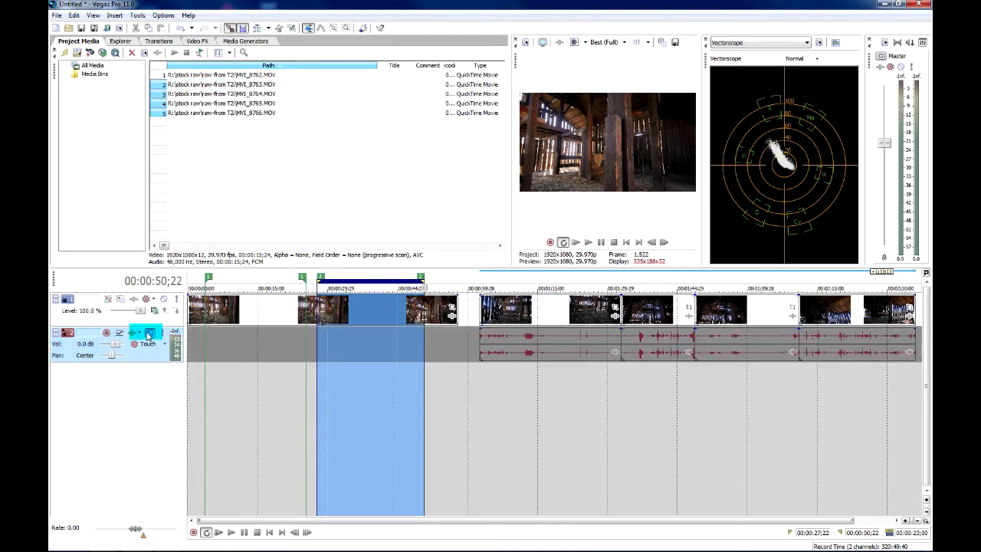
{"action": "left_click", "coordinate": [147, 335]}
{"action": "right_click", "coordinate": [148, 335]}
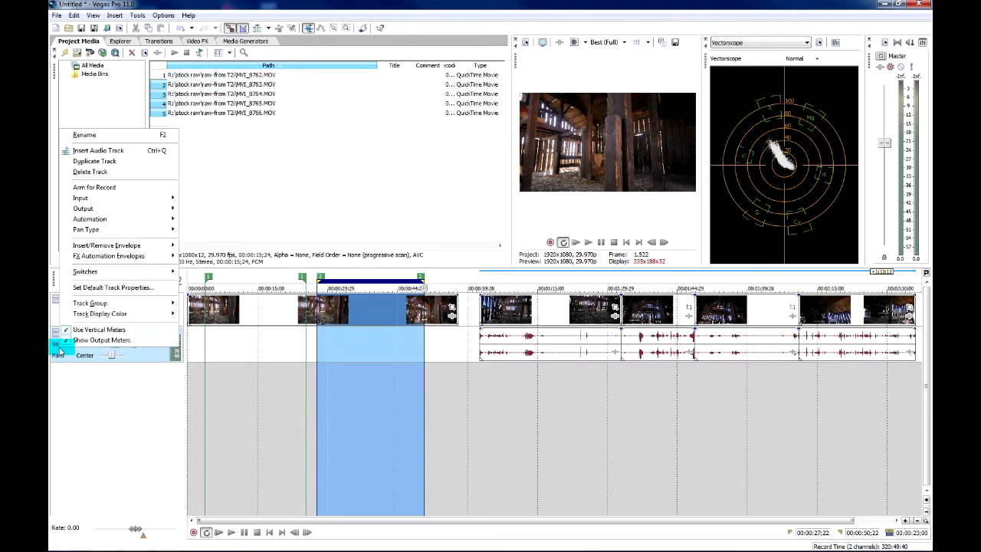
{"action": "left_click", "coordinate": [106, 173]}
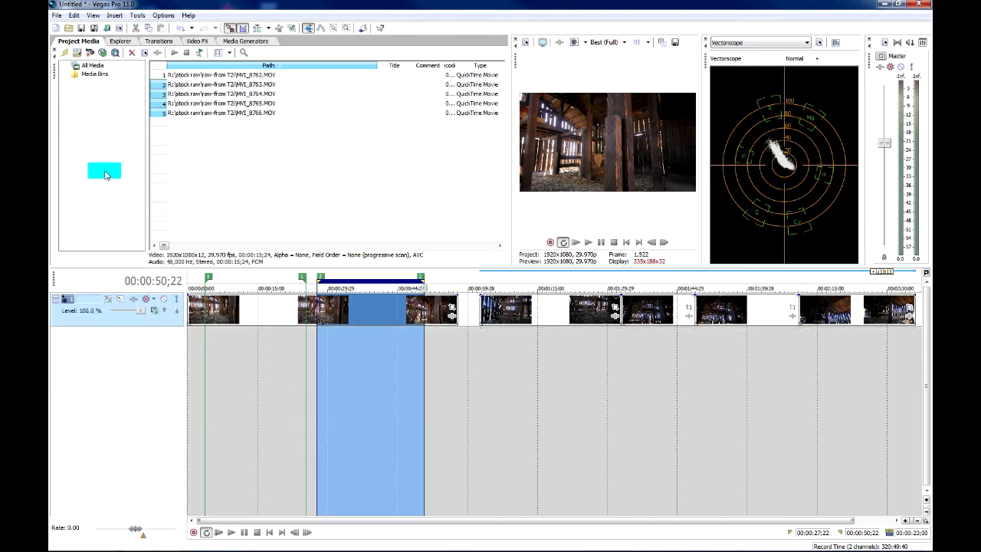
Step: Mark two regions on the second timeline clip, from about 00:01:04;10 to 00:01:17;09 and from about 00:01:18;15 to 00:01:30;11
{"action": "left_click", "coordinate": [492, 283]}
{"action": "left_click_drag", "start_coordinate": [494, 285], "coordinate": [547, 281]}
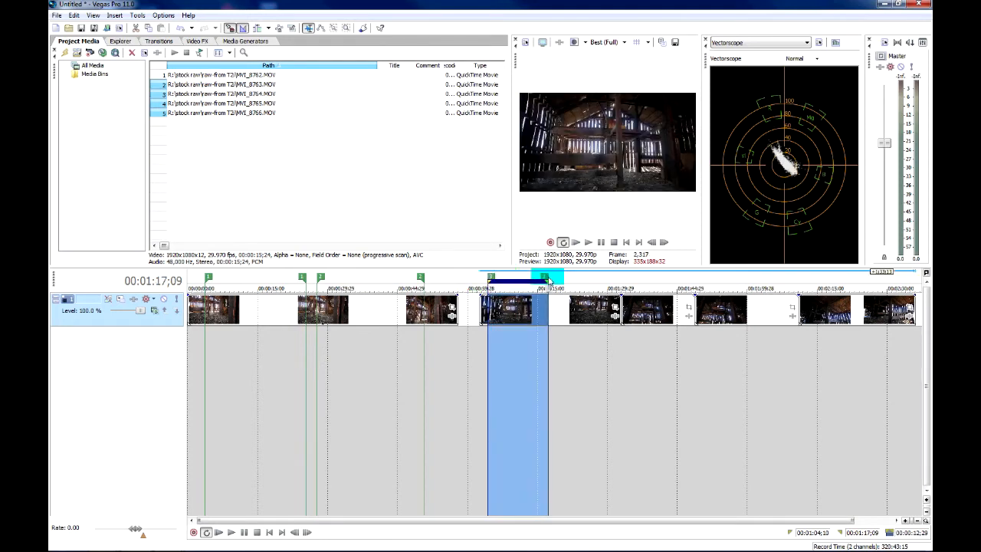
{"action": "left_click_drag", "start_coordinate": [553, 283], "coordinate": [610, 281]}
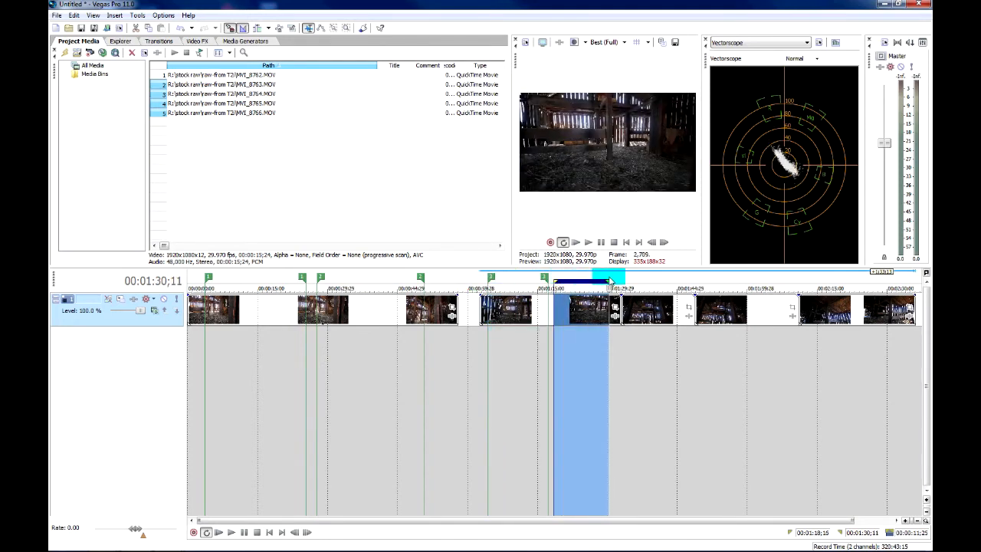
{"action": "key", "text": "r"}
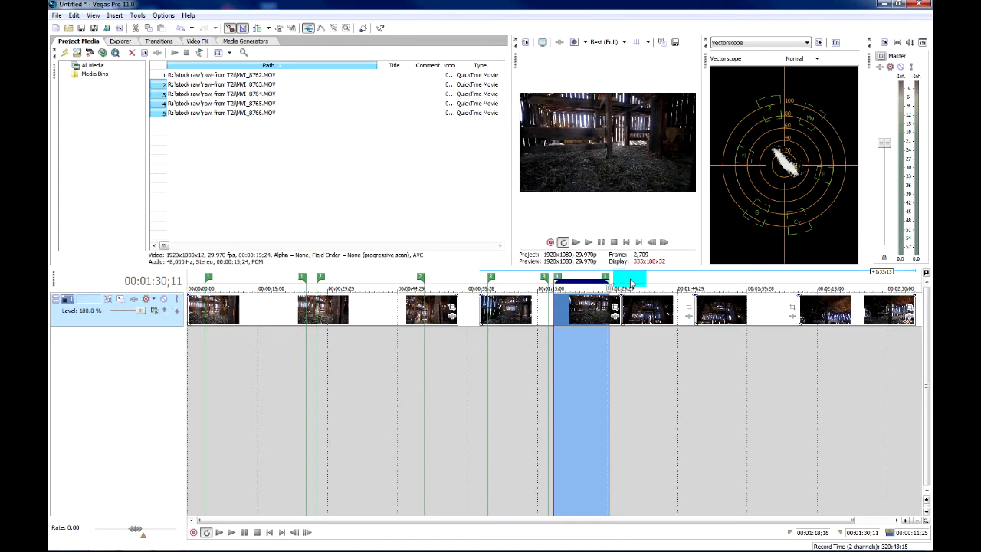
Step: Mark regions at about 00:01:34;16–00:01:45;21 on the third clip and 00:01:51;04–00:01:56;13 and 00:01:58;24–00:02:09;17 on the fourth
{"action": "left_click_drag", "start_coordinate": [628, 282], "coordinate": [680, 283]}
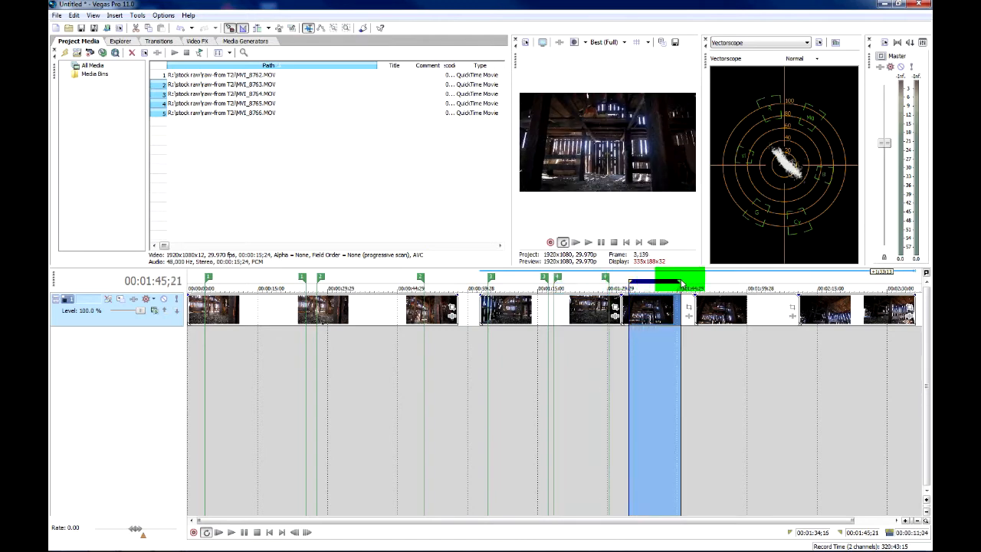
{"action": "key", "text": "r"}
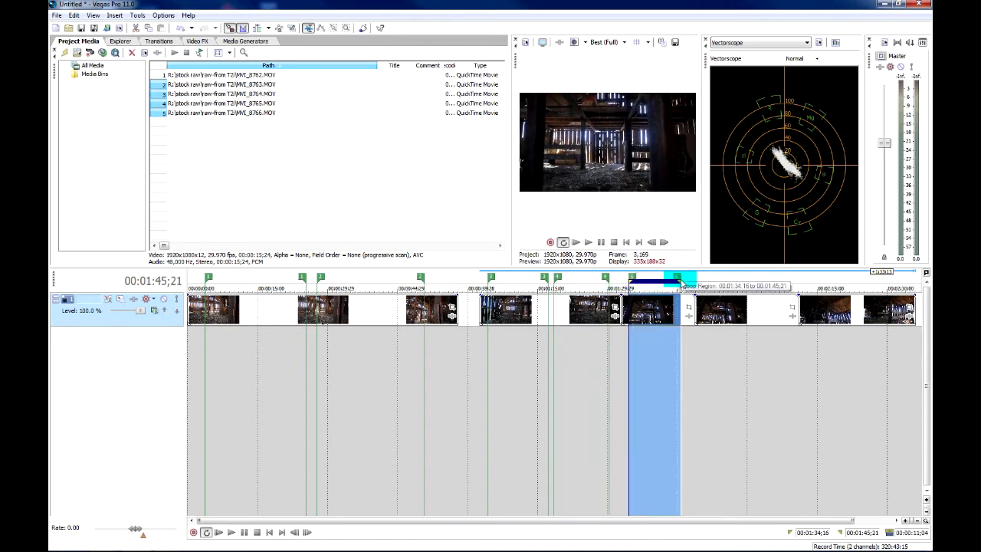
{"action": "mouse_move", "coordinate": [706, 283]}
{"action": "left_mouse_down"}
{"action": "mouse_move", "coordinate": [752, 283]}
{"action": "mouse_move", "coordinate": [730, 284]}
{"action": "left_mouse_up"}
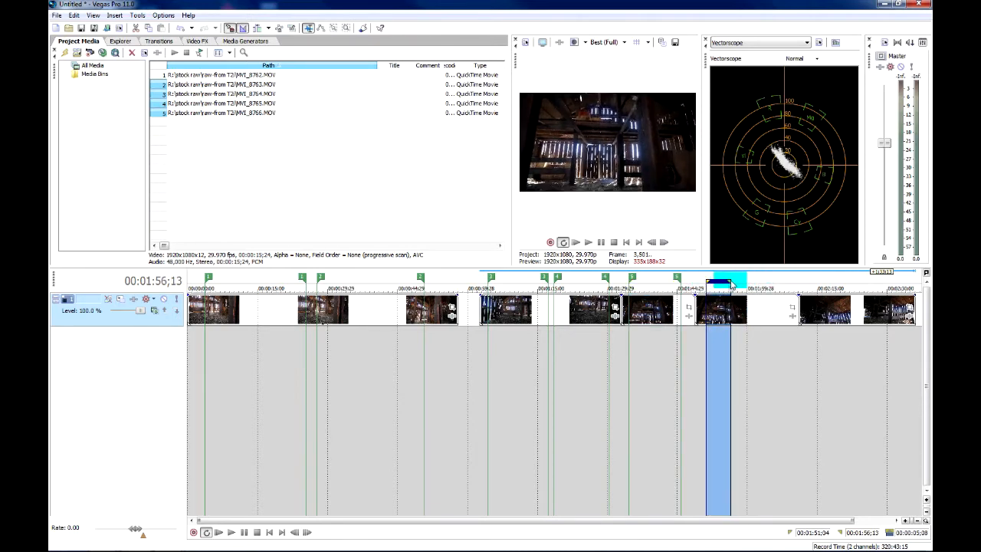
{"action": "key", "text": "r"}
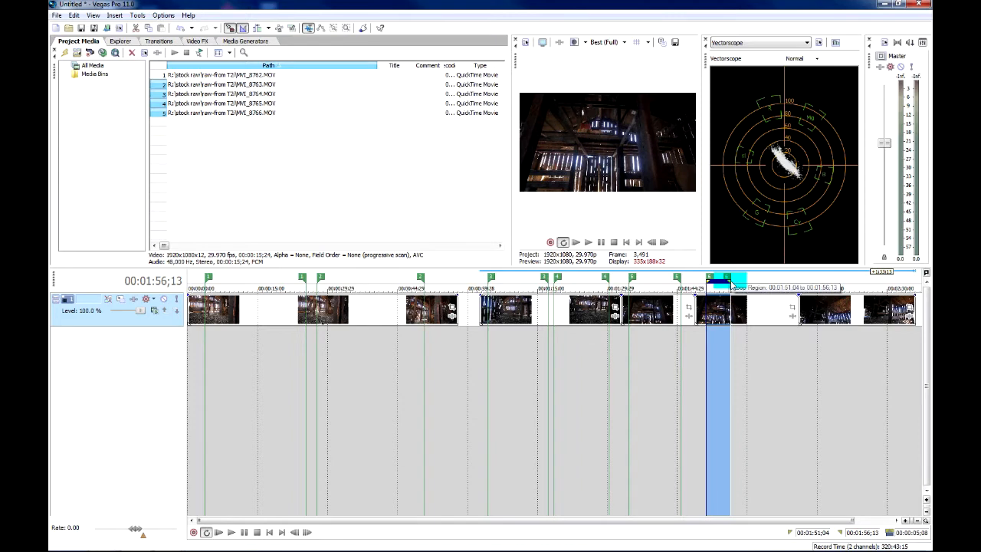
{"action": "left_click_drag", "start_coordinate": [742, 285], "coordinate": [791, 283]}
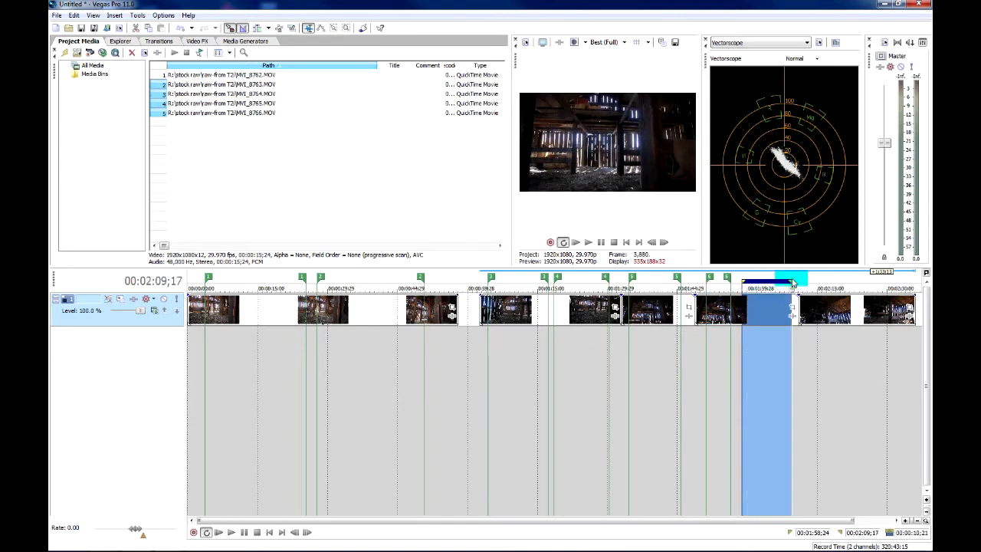
{"action": "key", "text": "r"}
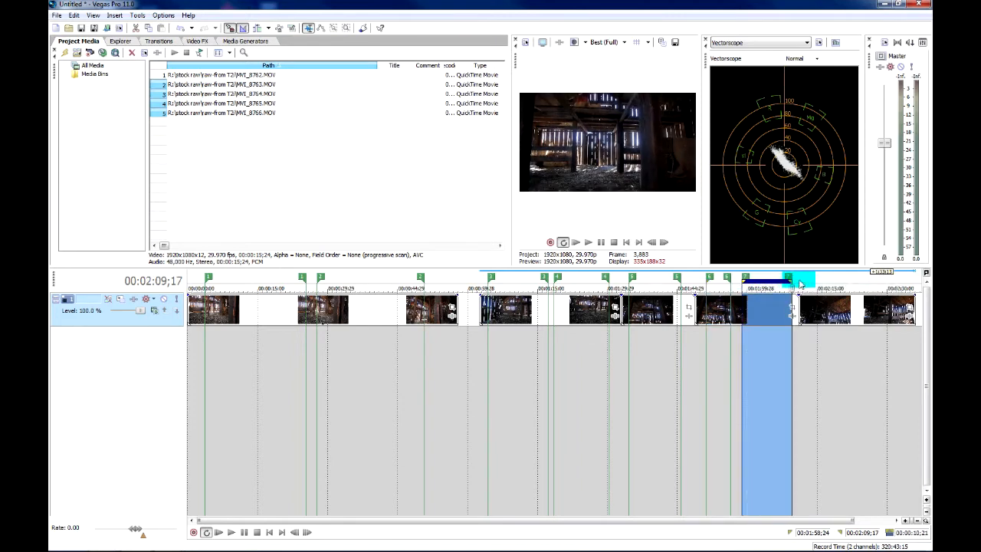
Step: Mark two regions on the last timeline clip, the second one from about 00:02:24;10 to 00:02:34;25
{"action": "left_click_drag", "start_coordinate": [803, 285], "coordinate": [909, 287]}
{"action": "key", "text": "r"}
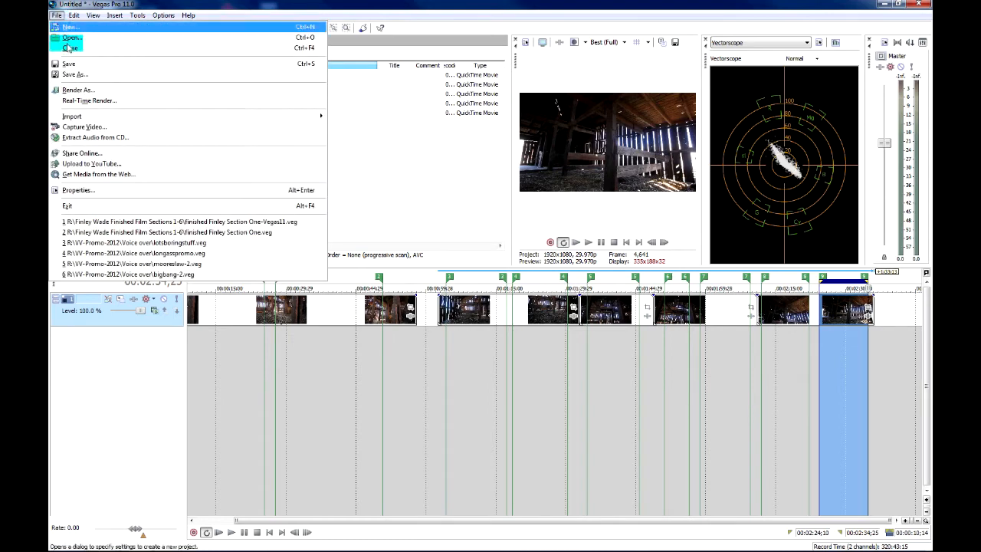
Step: Review the video settings in the project properties, including the template, frame size and frame rate
{"action": "left_click", "coordinate": [107, 197]}
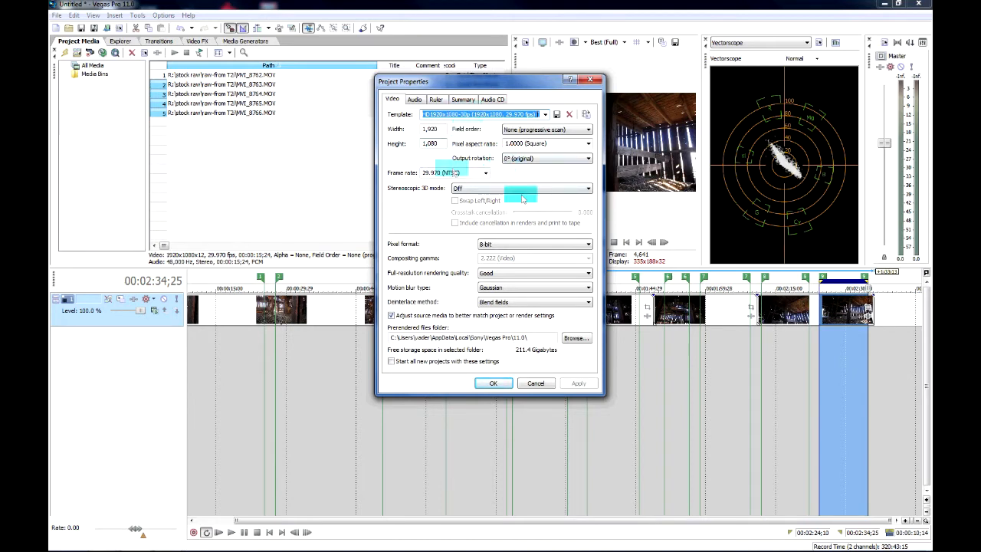
{"action": "left_click", "coordinate": [492, 383]}
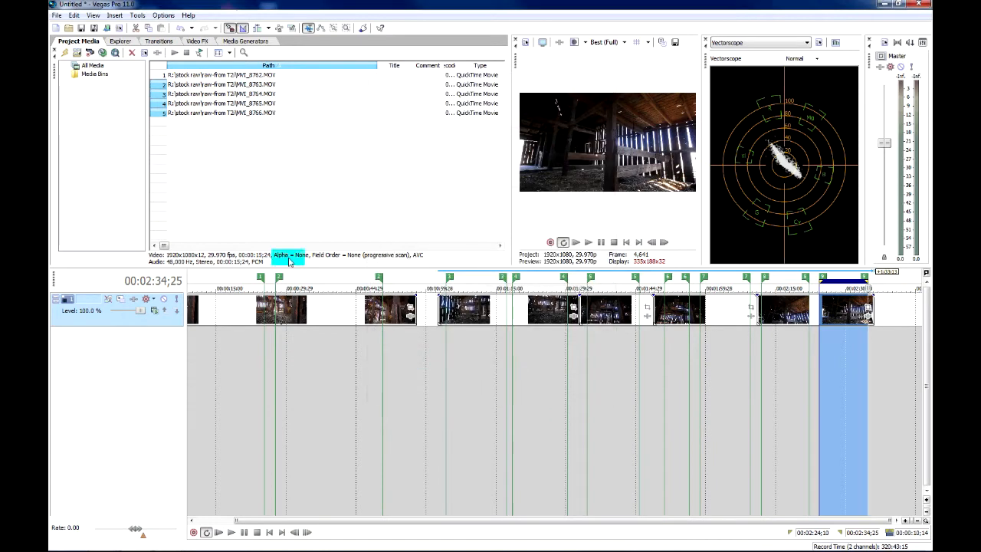
Step: Run the Batch Render script for the project
{"action": "left_click", "coordinate": [137, 16]}
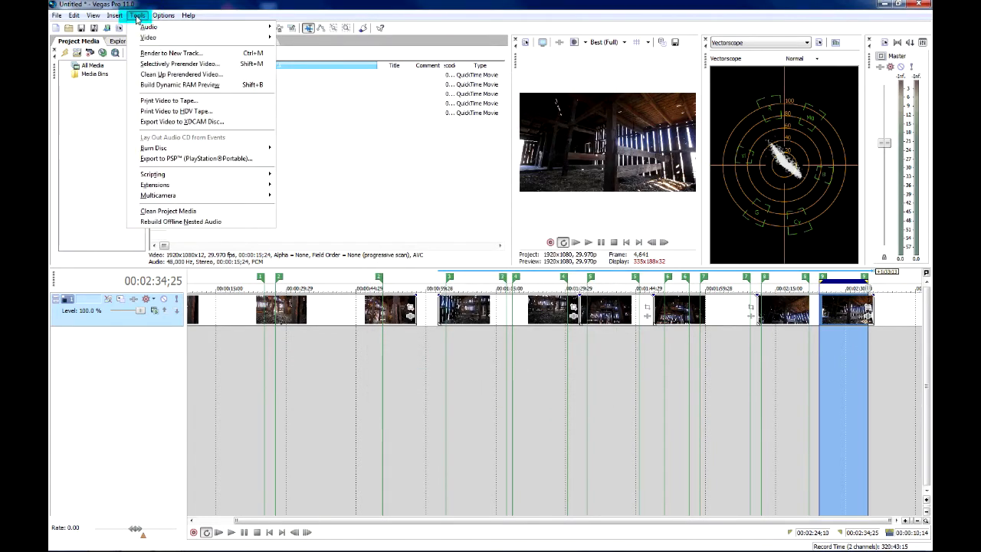
{"action": "left_click", "coordinate": [157, 174]}
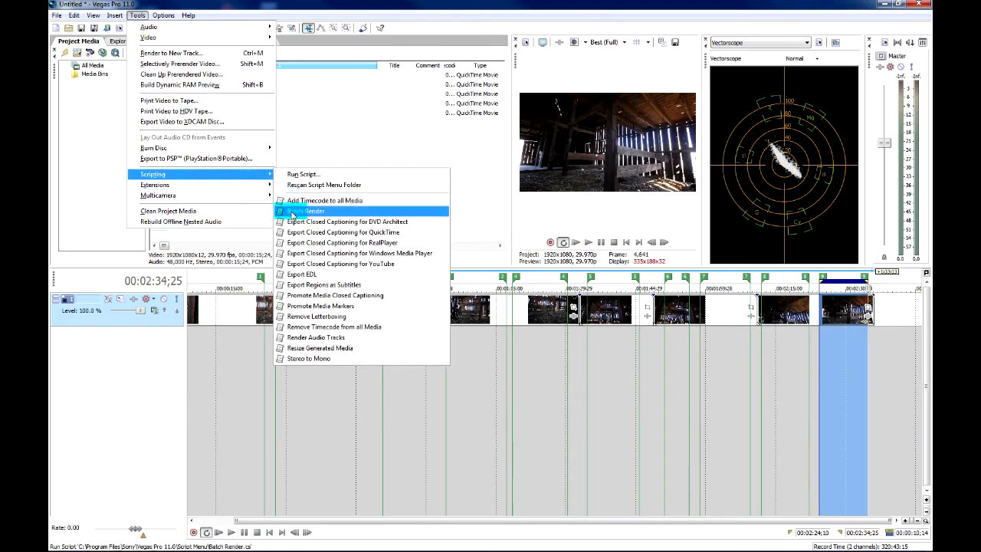
{"action": "left_click", "coordinate": [292, 212]}
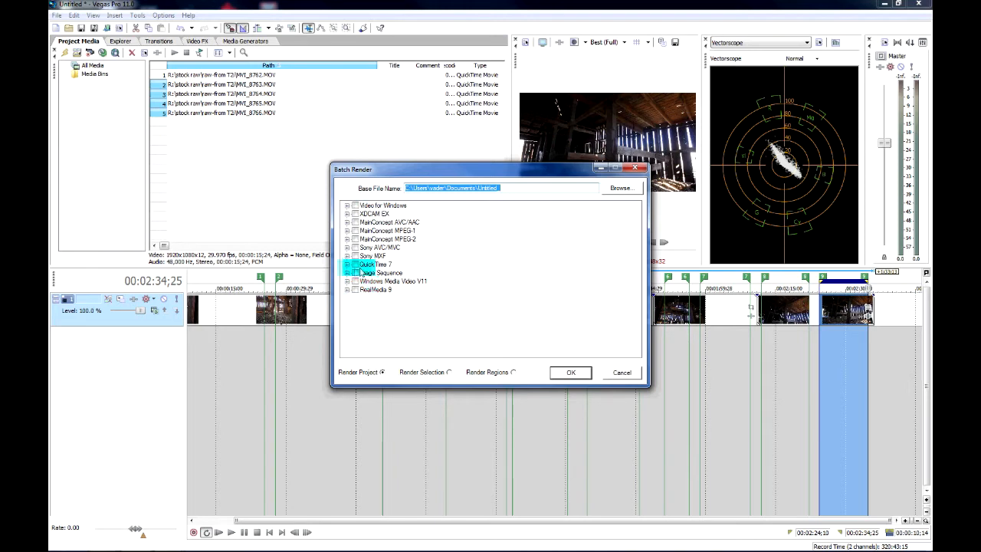
Step: Choose only the P5-PJpegProg-91NA template under QuickTime 7 as the batch render format, with all other QuickTime templates cleared
{"action": "left_click", "coordinate": [354, 264]}
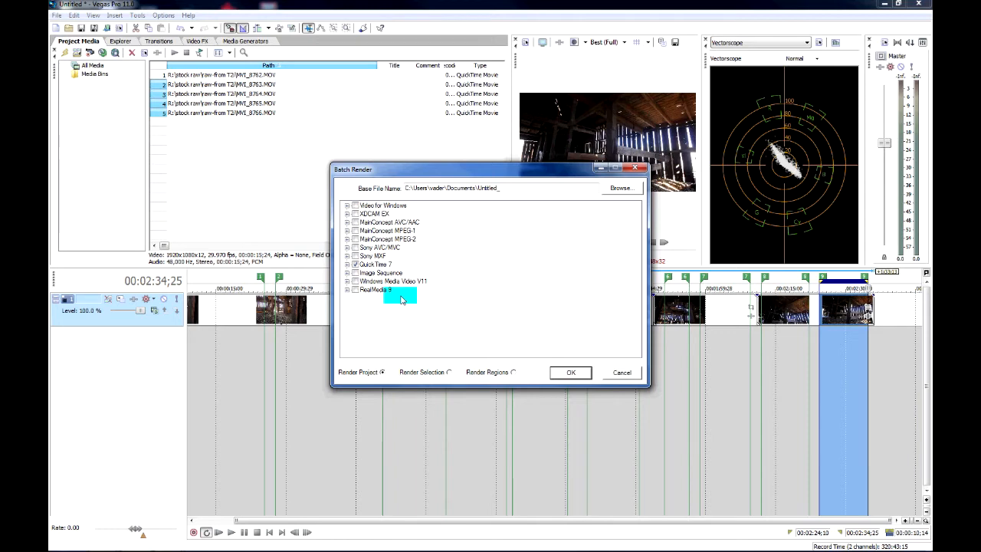
{"action": "left_click", "coordinate": [346, 265]}
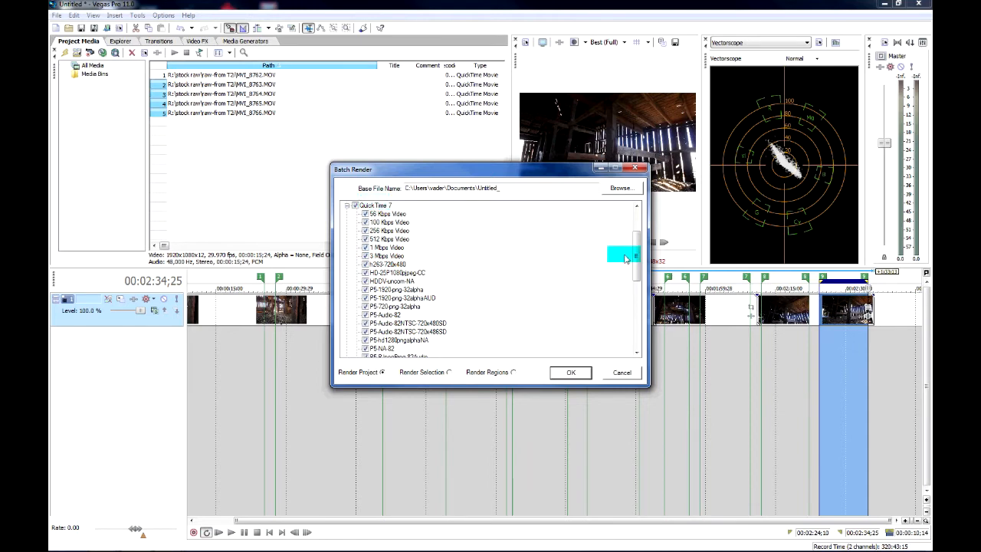
{"action": "left_click_drag", "start_coordinate": [635, 259], "coordinate": [638, 311]}
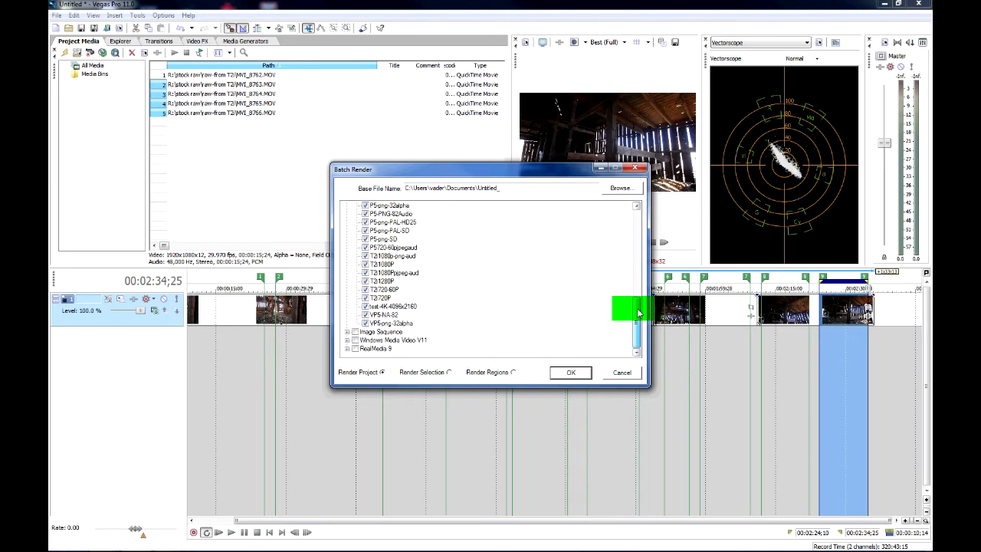
{"action": "left_click_drag", "start_coordinate": [638, 311], "coordinate": [637, 231]}
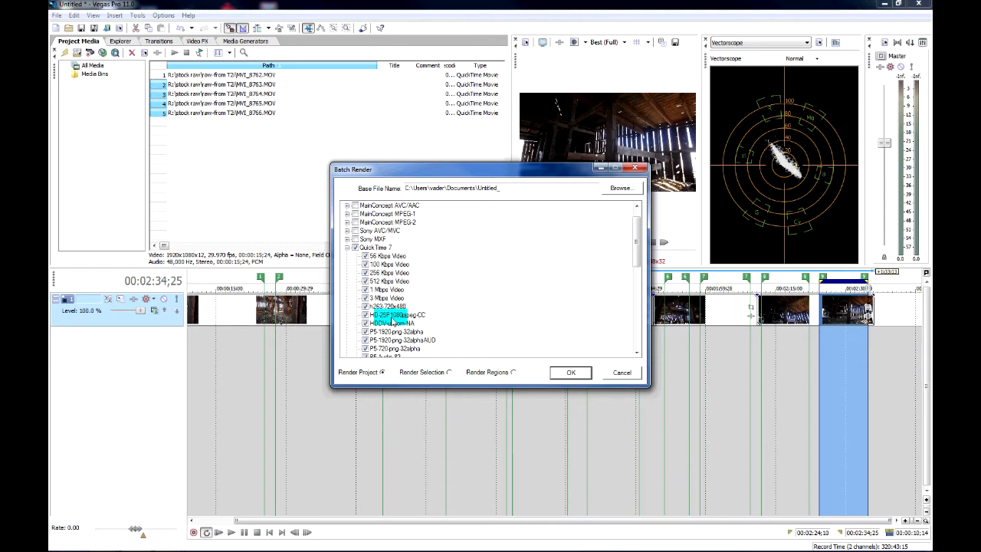
{"action": "left_click", "coordinate": [355, 248]}
{"action": "left_click_drag", "start_coordinate": [636, 247], "coordinate": [635, 285]}
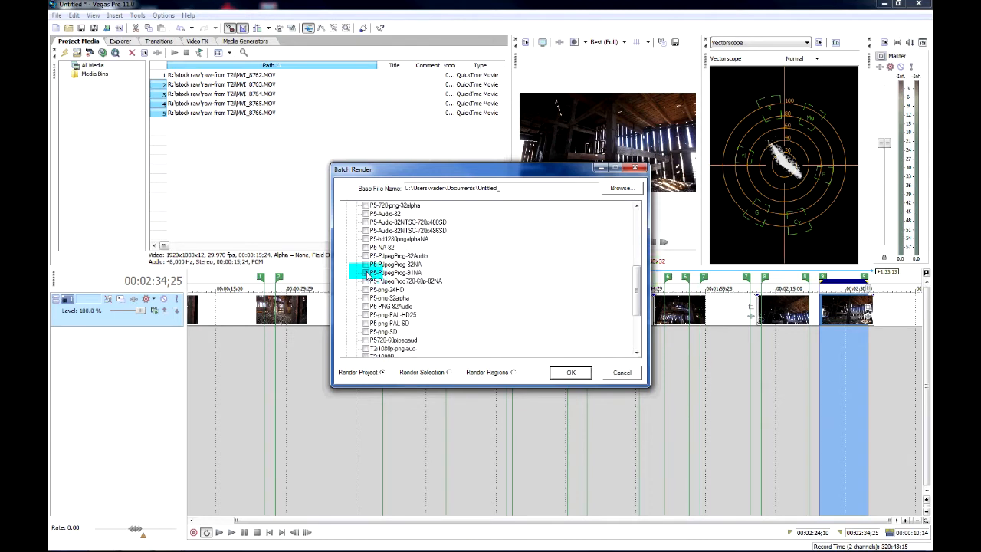
{"action": "left_click", "coordinate": [365, 273]}
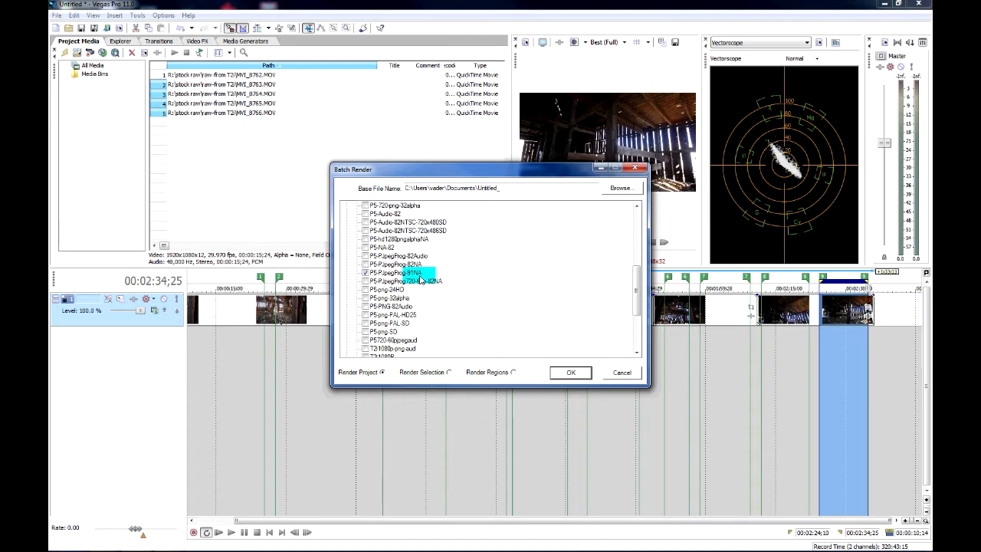
Step: Set the batch render base file name to barn_ in the P5-out folder under stock raw on the R: drive
{"action": "left_click", "coordinate": [621, 189]}
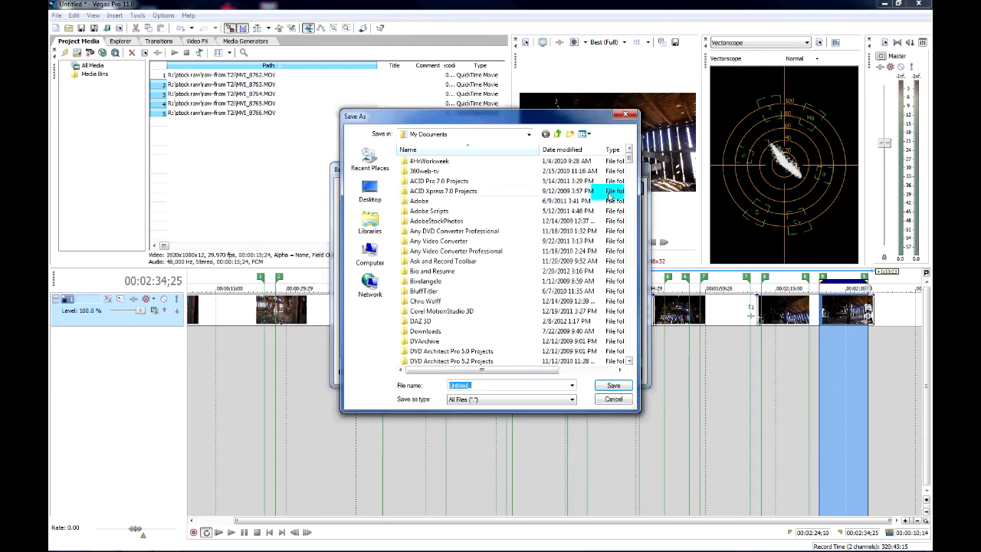
{"action": "left_click", "coordinate": [370, 254]}
{"action": "double_click", "coordinate": [460, 246]}
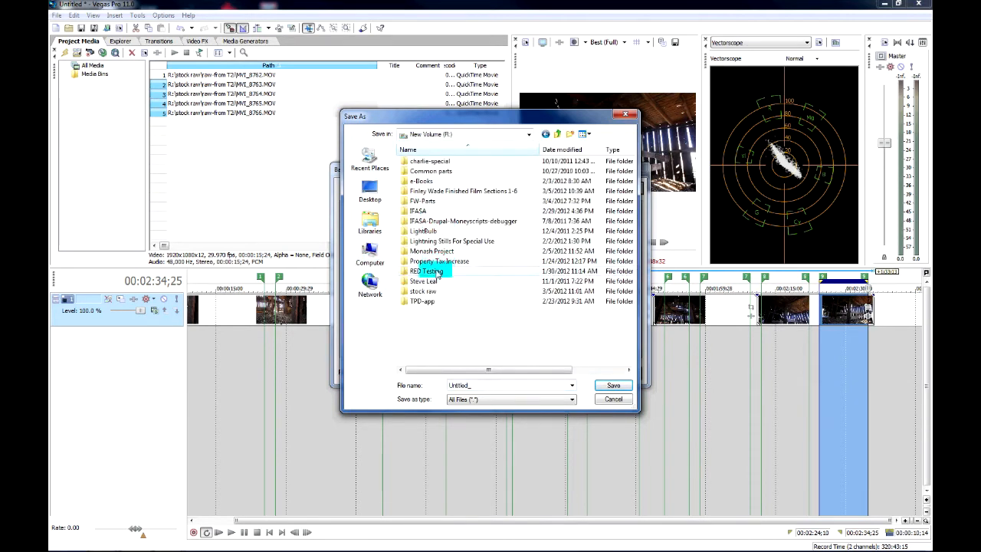
{"action": "double_click", "coordinate": [431, 296]}
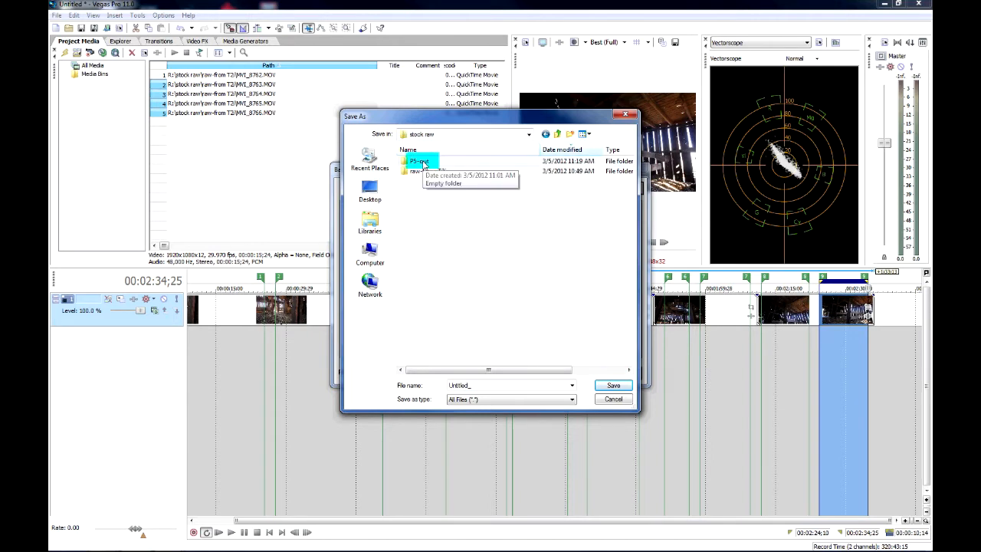
{"action": "left_click", "coordinate": [423, 162]}
{"action": "double_click", "coordinate": [423, 161]}
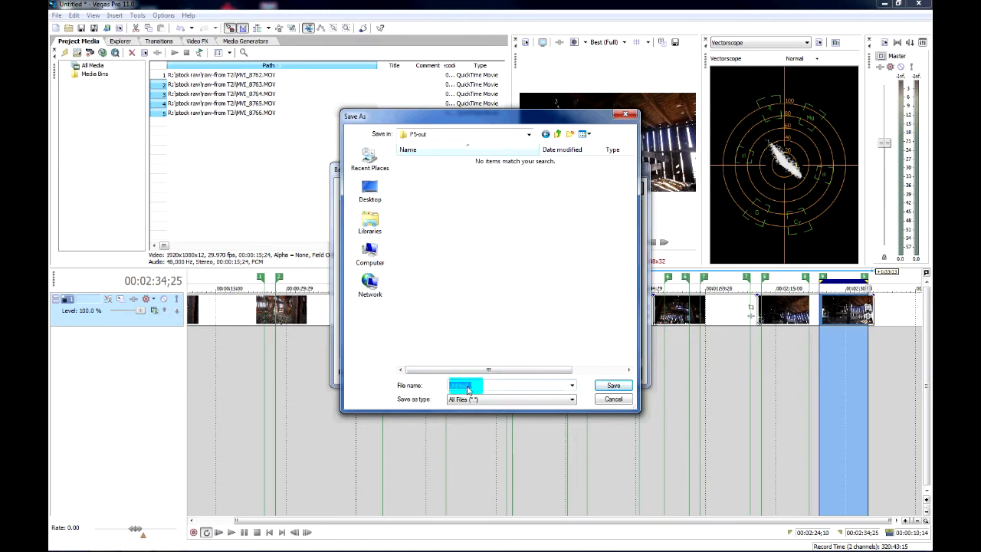
{"action": "type", "text": "barn"}
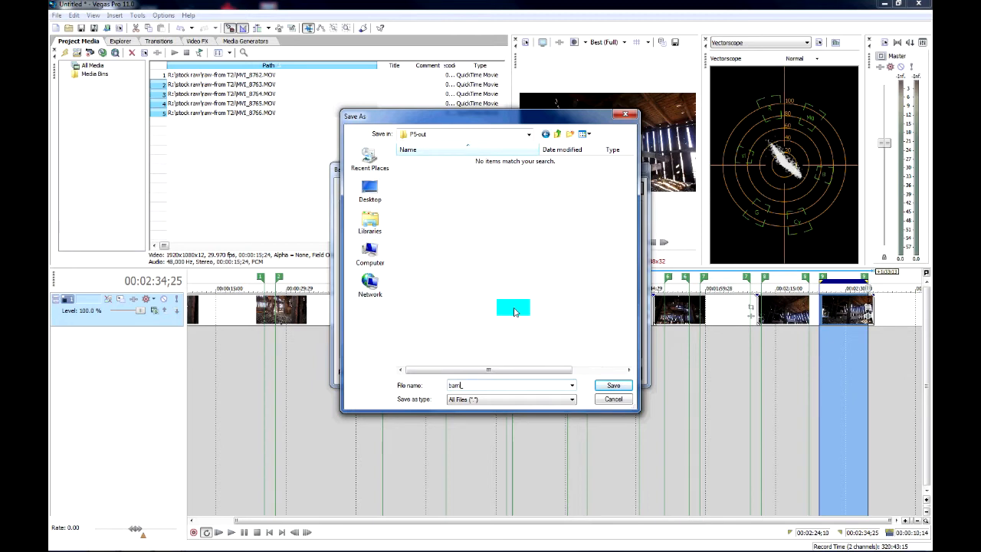
{"action": "type", "text": "_"}
{"action": "left_click", "coordinate": [613, 385]}
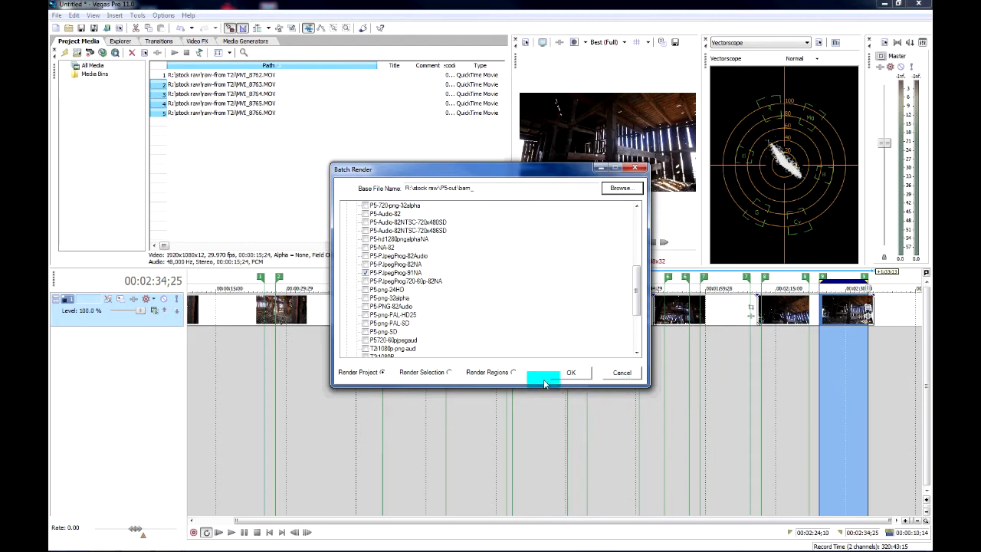
Step: Try the Render Project and Render Selection scopes, and set the batch render to Render Regions
{"action": "left_click", "coordinate": [511, 372]}
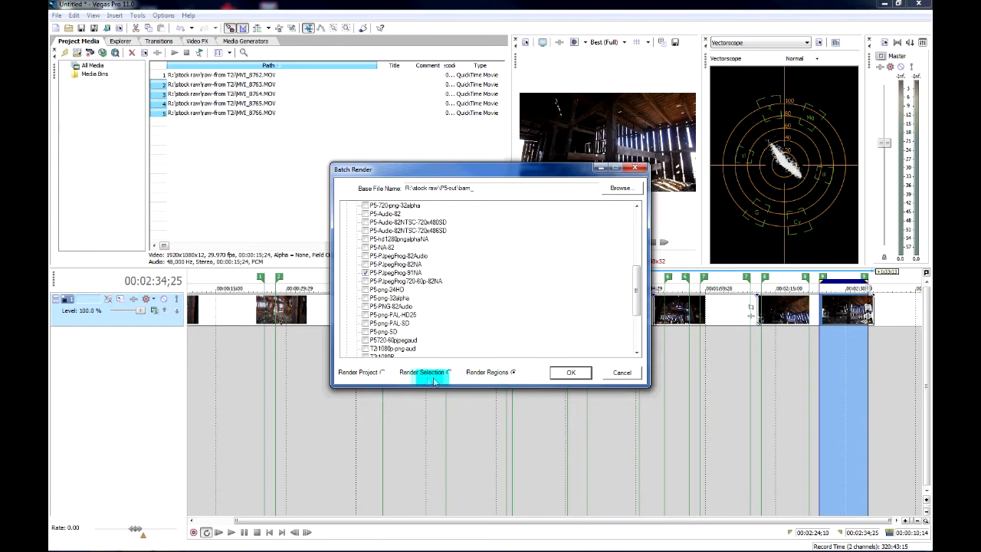
{"action": "left_click", "coordinate": [380, 374]}
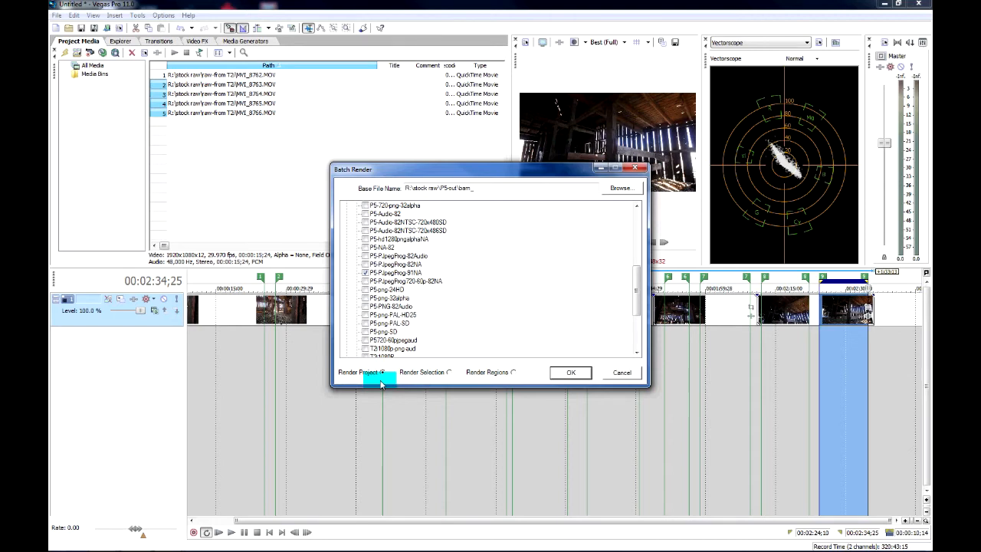
{"action": "left_click", "coordinate": [449, 374]}
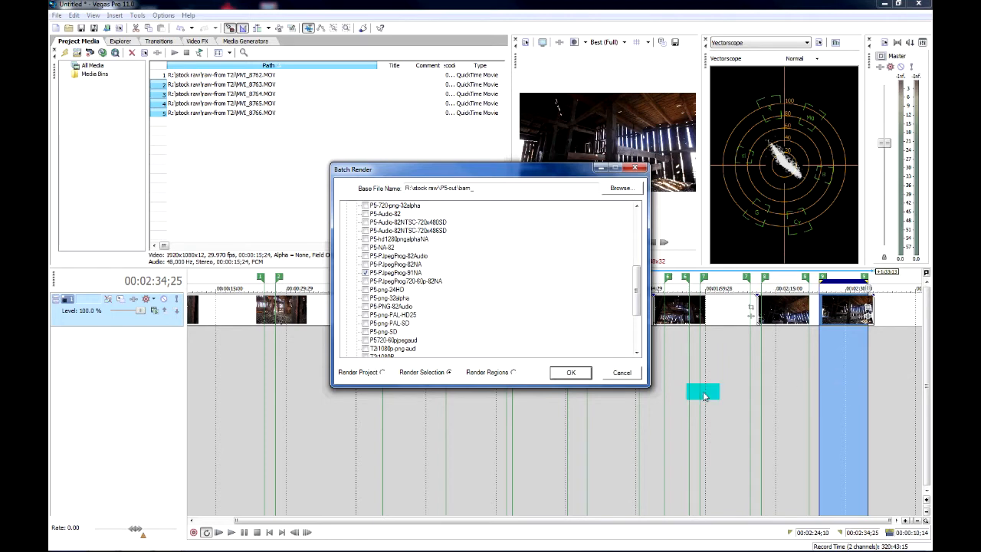
{"action": "left_click", "coordinate": [512, 372]}
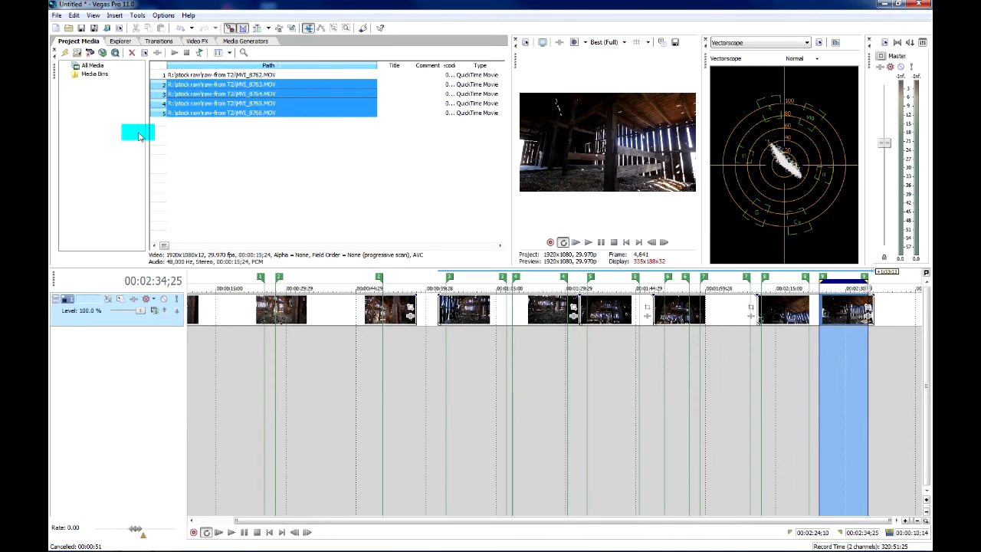
Step: Import both rendered barn_QuickTime 7_P5-PJpegProg-91NA clips, [0] and [1], from the P5-out folder into the project media
{"action": "left_click", "coordinate": [77, 53]}
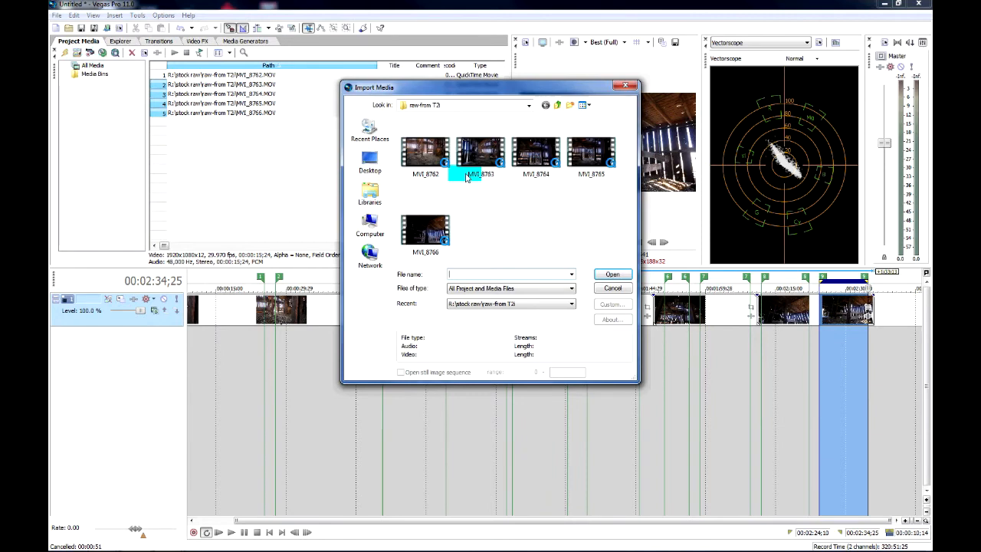
{"action": "left_click", "coordinate": [557, 105]}
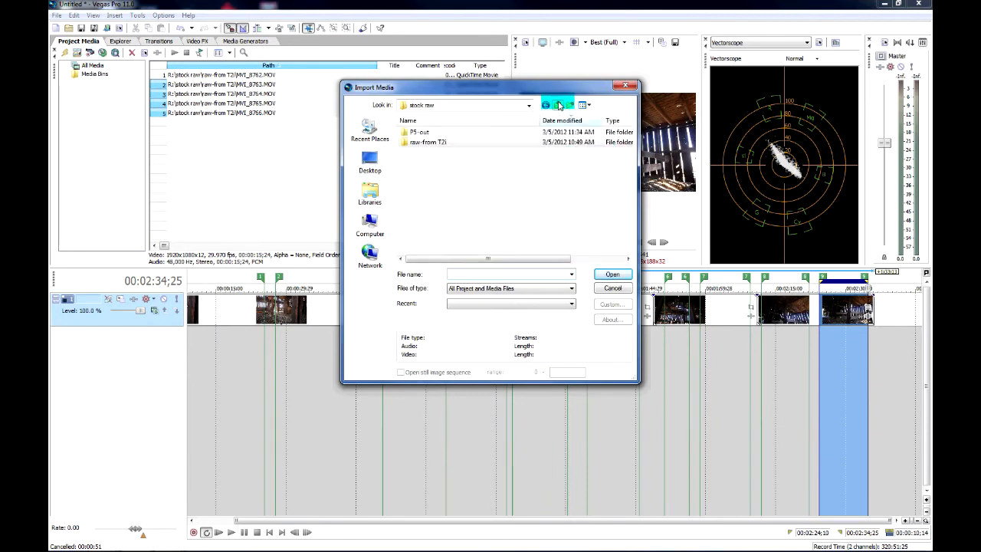
{"action": "double_click", "coordinate": [420, 131]}
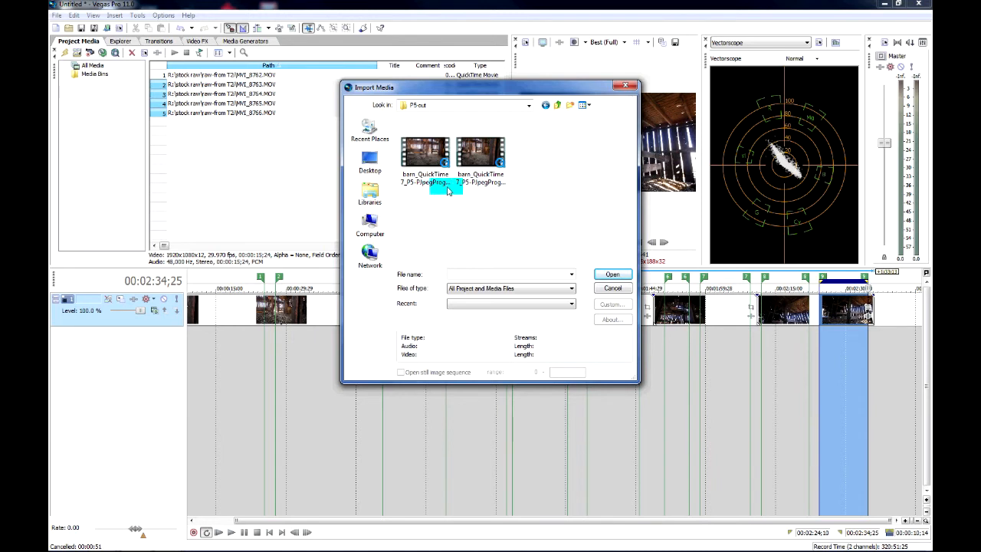
{"action": "left_click", "coordinate": [589, 106]}
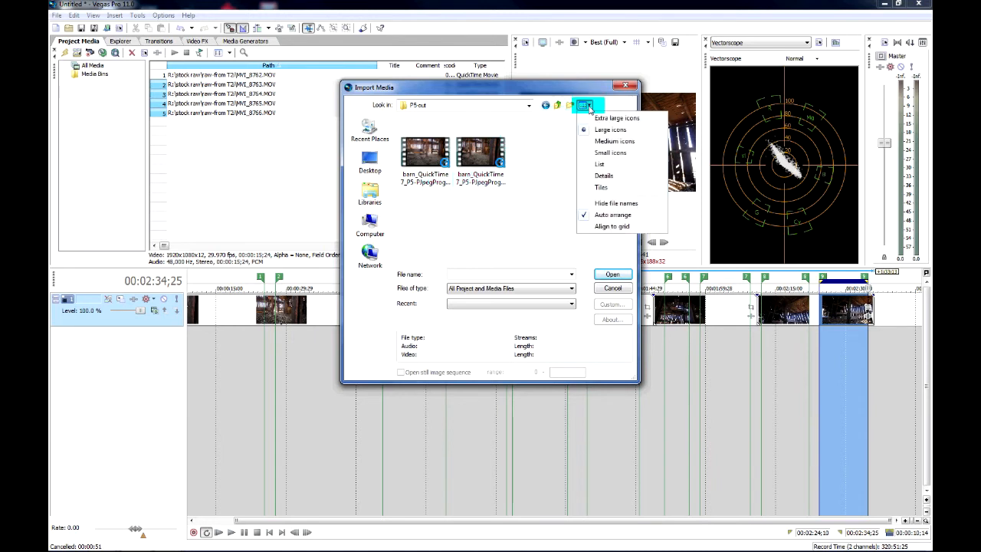
{"action": "left_click", "coordinate": [603, 175]}
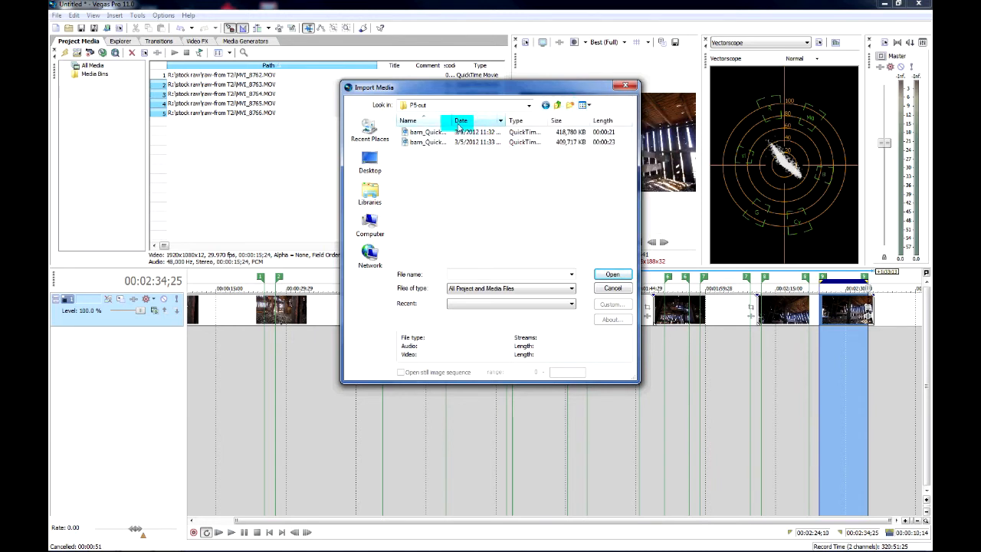
{"action": "left_click_drag", "start_coordinate": [455, 125], "coordinate": [536, 128]}
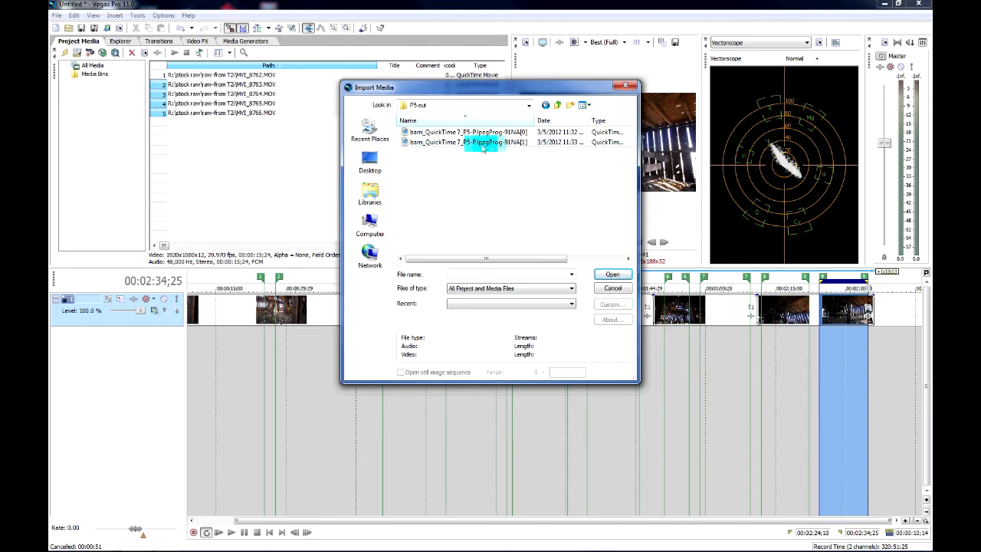
{"action": "left_click", "coordinate": [512, 135]}
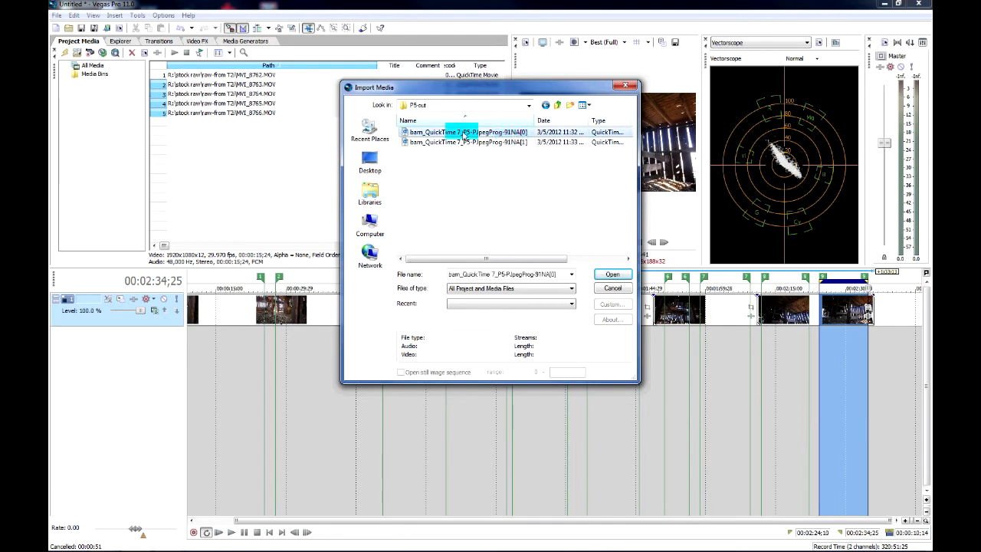
{"action": "left_click", "coordinate": [468, 143], "text": "shift"}
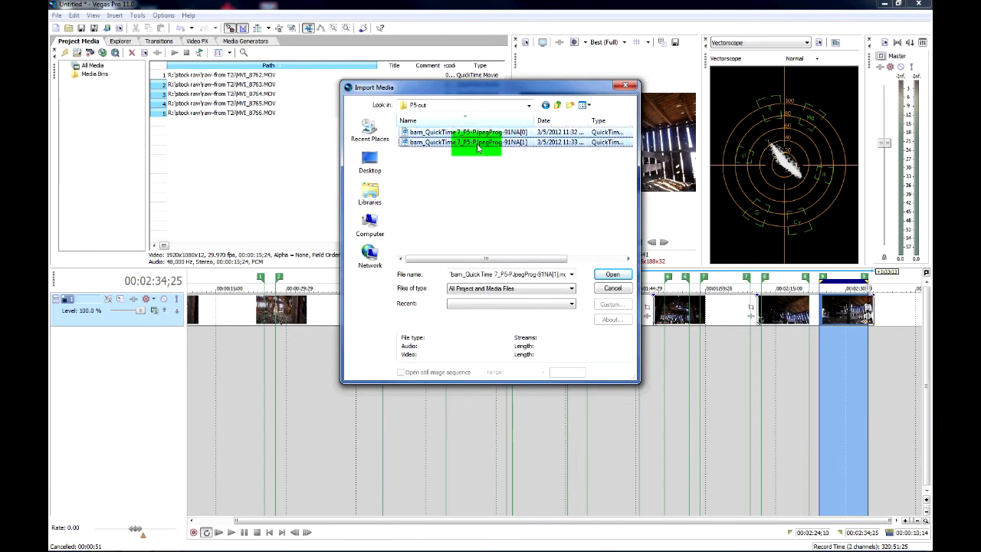
{"action": "left_click", "coordinate": [610, 275]}
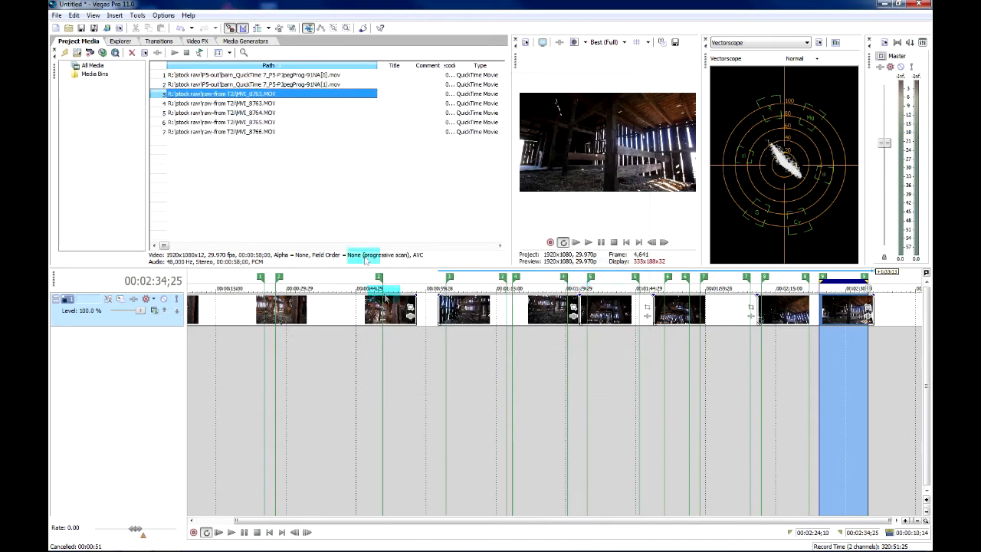
Step: Place both rendered barn clips on a new track below the raw clips with a gap between them, and mute the raw track
{"action": "left_click", "coordinate": [233, 75]}
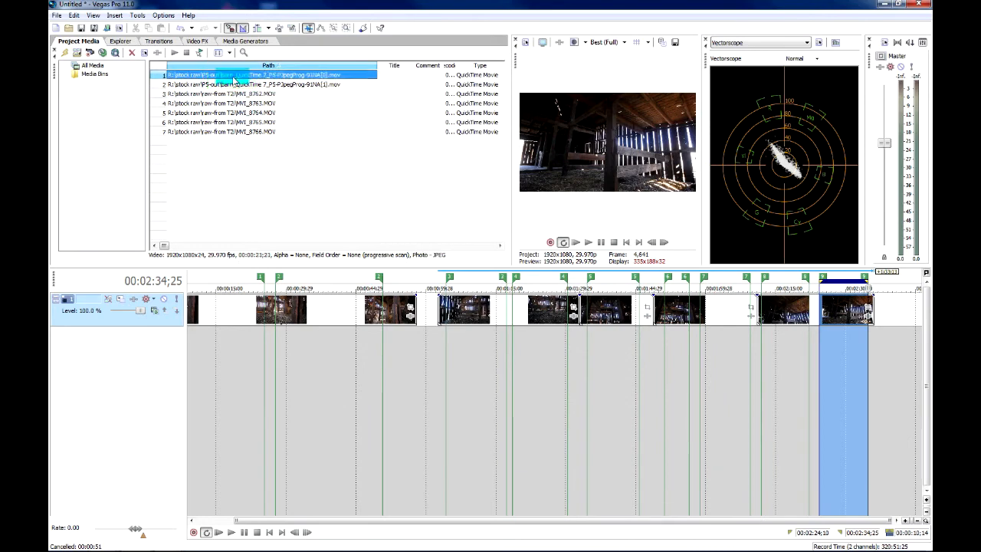
{"action": "left_click", "coordinate": [235, 85], "text": "shift"}
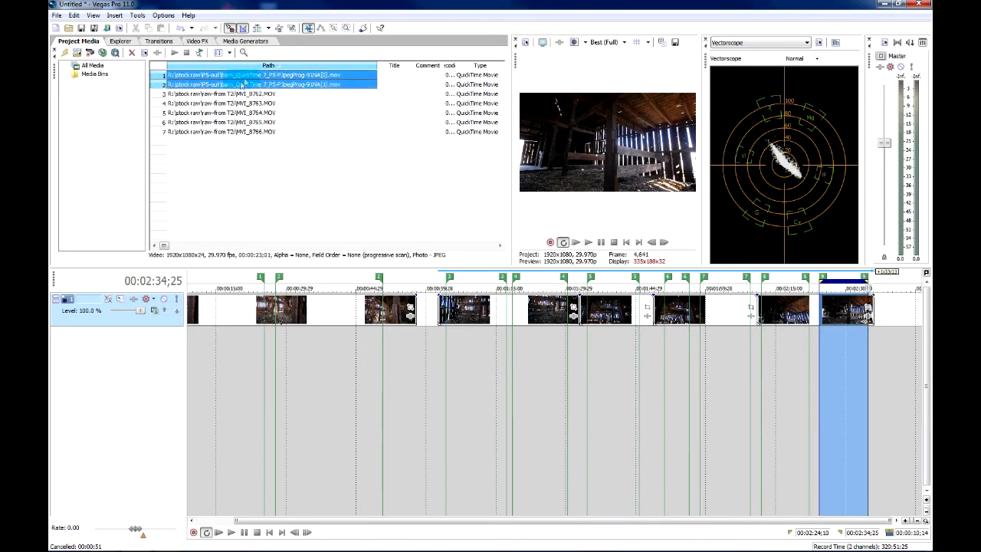
{"action": "left_click", "coordinate": [246, 84]}
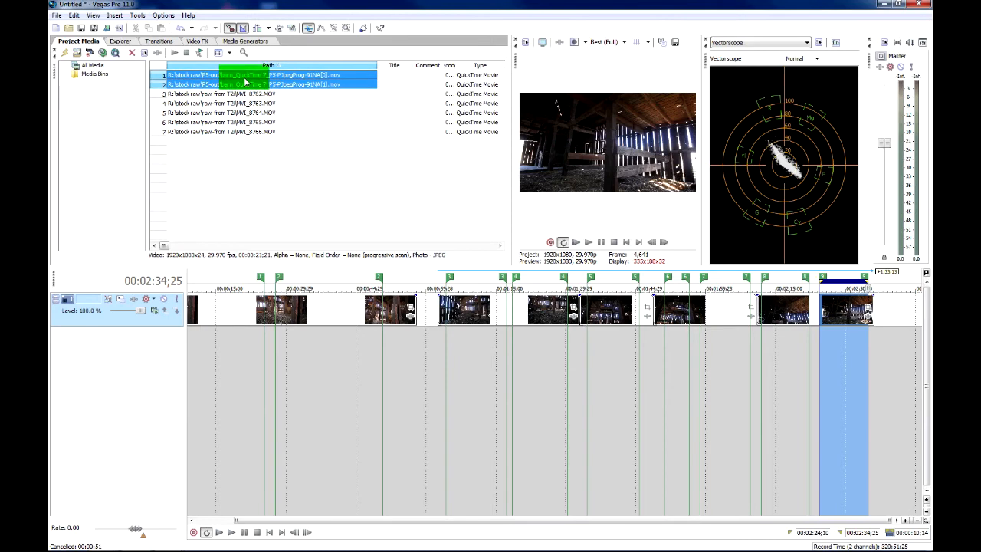
{"action": "left_click_drag", "start_coordinate": [246, 84], "coordinate": [164, 364]}
{"action": "left_click_drag", "start_coordinate": [290, 521], "coordinate": [369, 346]}
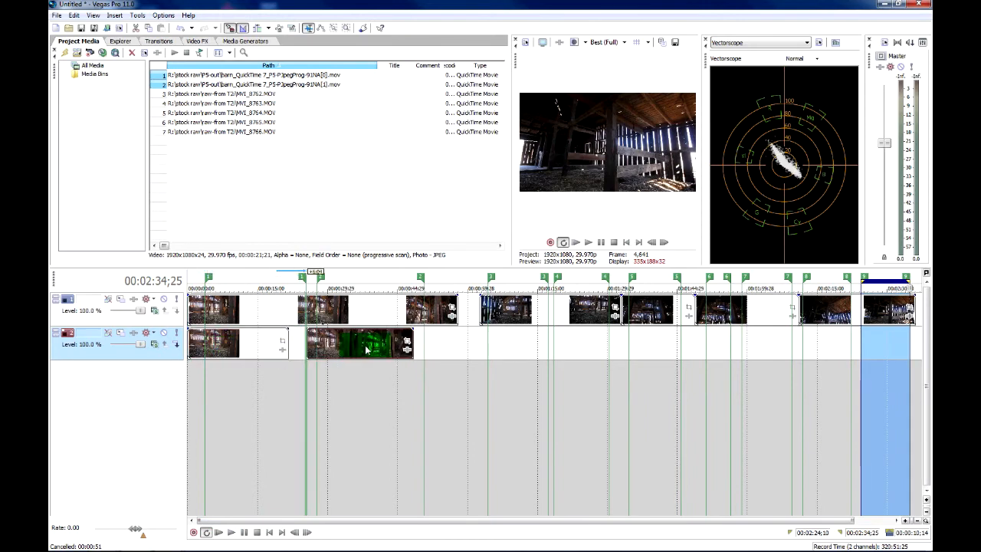
{"action": "left_click", "coordinate": [164, 300]}
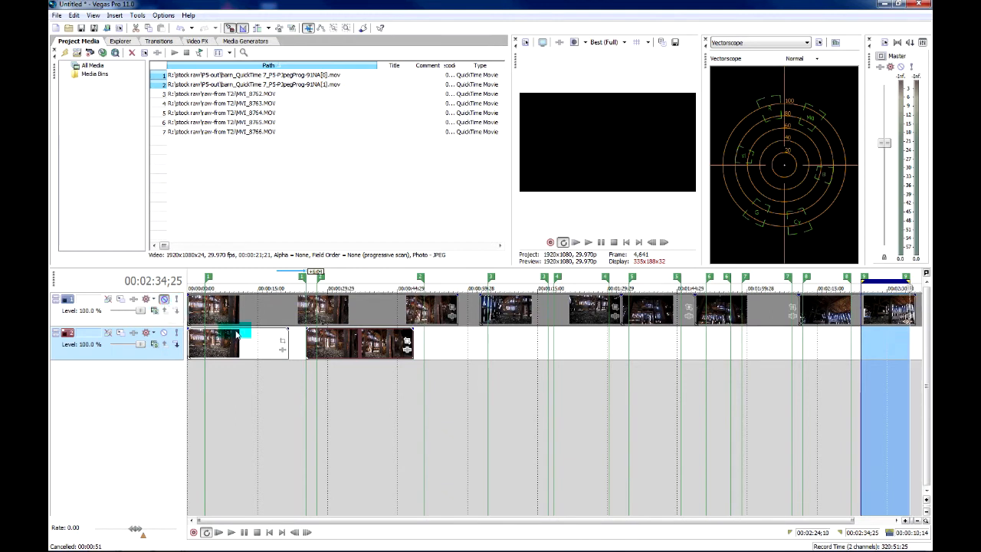
Step: Inspect the timeline at the start of the first region and at the end of the last region
{"action": "left_click", "coordinate": [209, 278]}
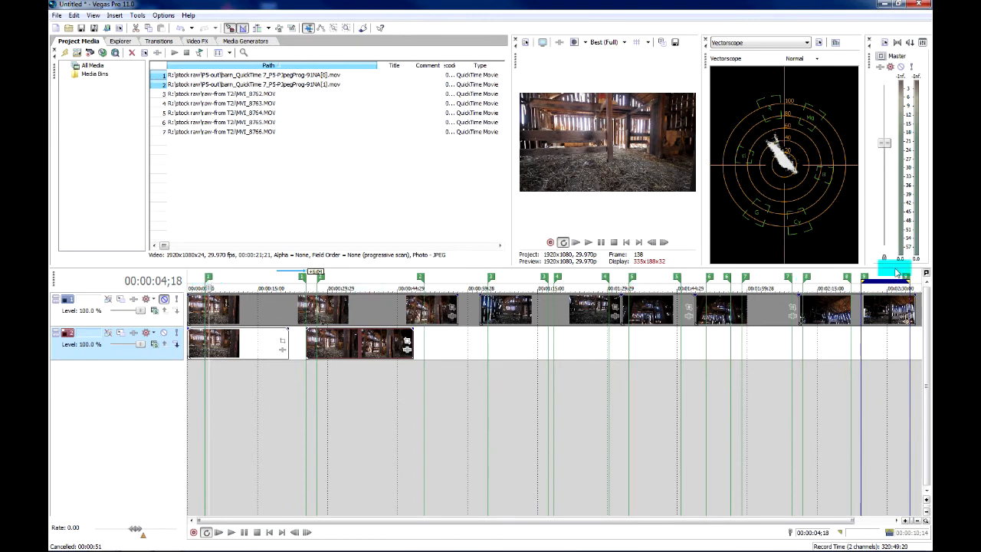
{"action": "left_click", "coordinate": [209, 277]}
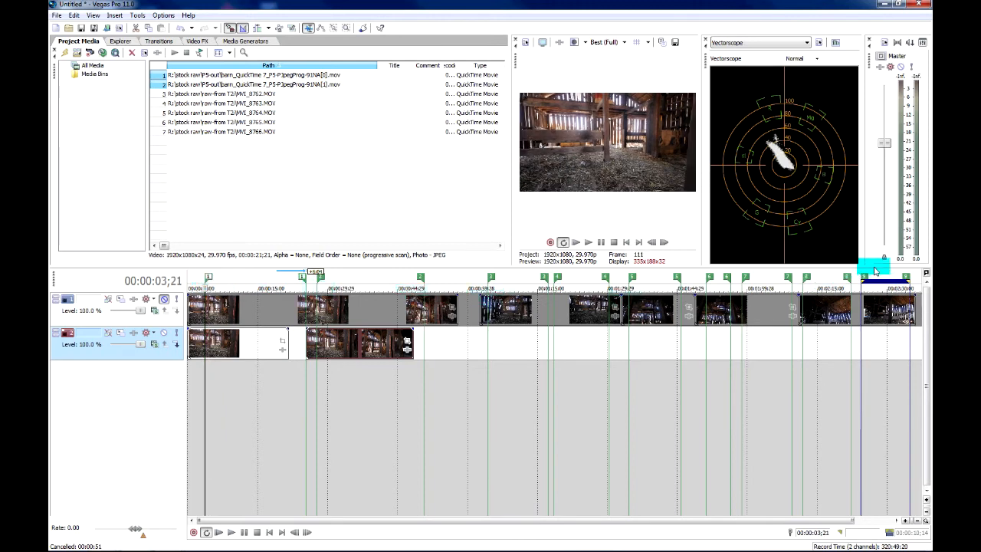
{"action": "left_click", "coordinate": [906, 276]}
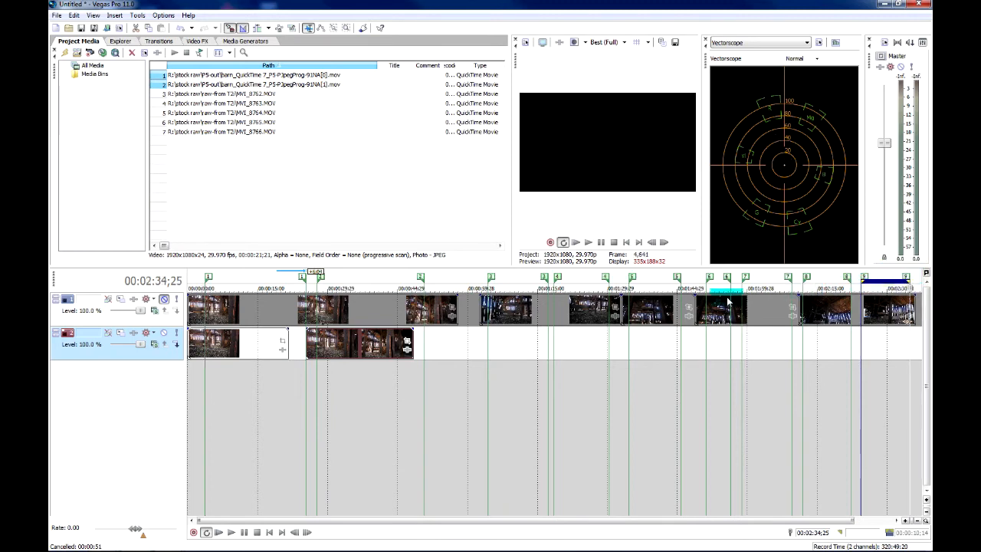
Step: Try deleting all regions from the timeline, and undo the deletion
{"action": "right_click", "coordinate": [561, 281]}
{"action": "left_click", "coordinate": [567, 335]}
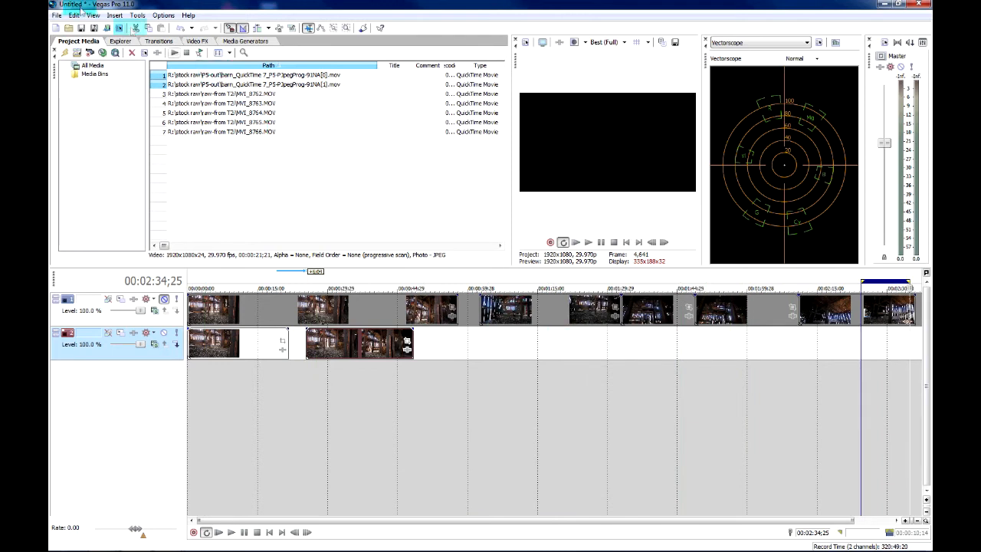
{"action": "left_click", "coordinate": [73, 15]}
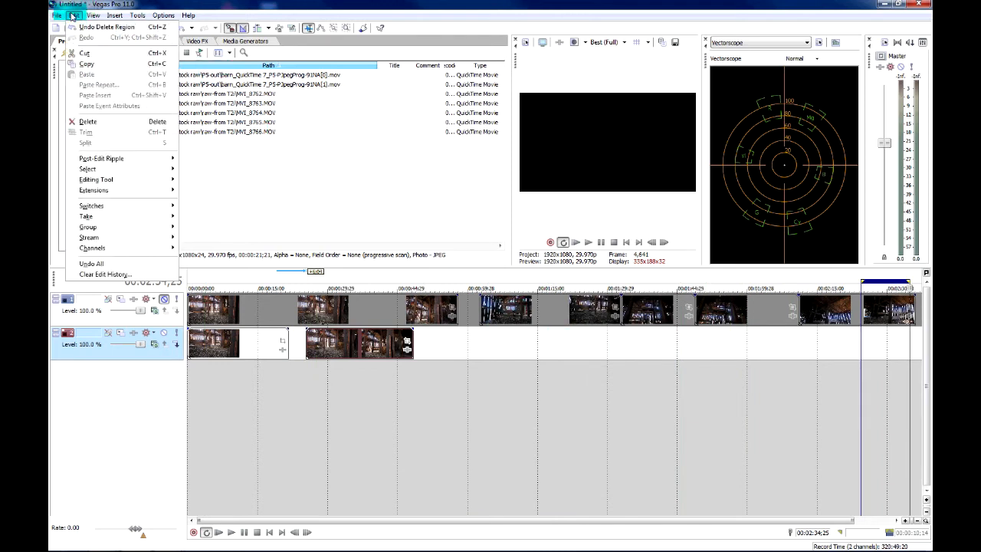
{"action": "left_click", "coordinate": [91, 263]}
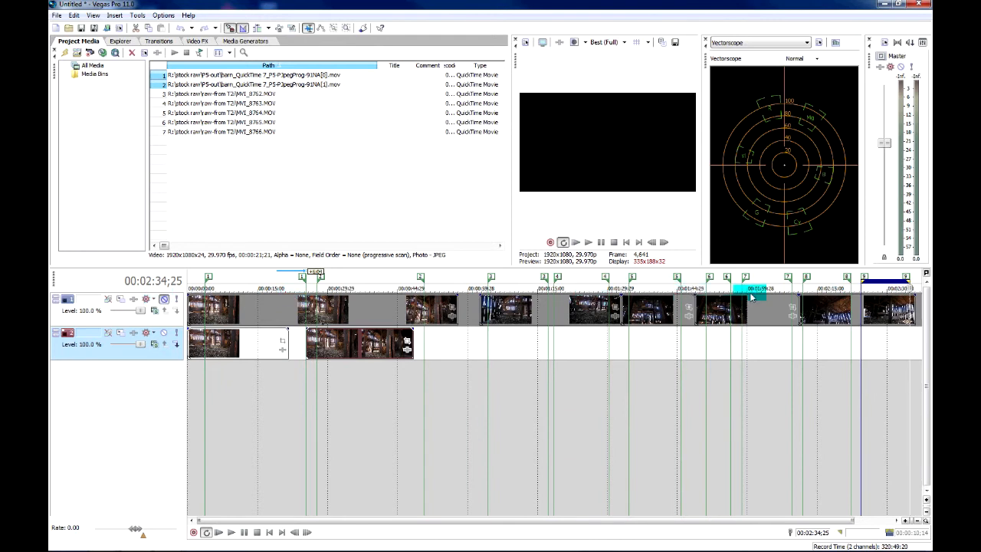
Step: Delete all regions from the timeline
{"action": "mouse_move", "coordinate": [565, 325]}
{"action": "left_mouse_down"}
{"action": "mouse_move", "coordinate": [527, 341]}
{"action": "mouse_move", "coordinate": [217, 282]}
{"action": "mouse_move", "coordinate": [266, 306]}
{"action": "mouse_move", "coordinate": [230, 285]}
{"action": "mouse_move", "coordinate": [317, 356]}
{"action": "mouse_move", "coordinate": [226, 280]}
{"action": "mouse_move", "coordinate": [208, 281]}
{"action": "left_mouse_up"}
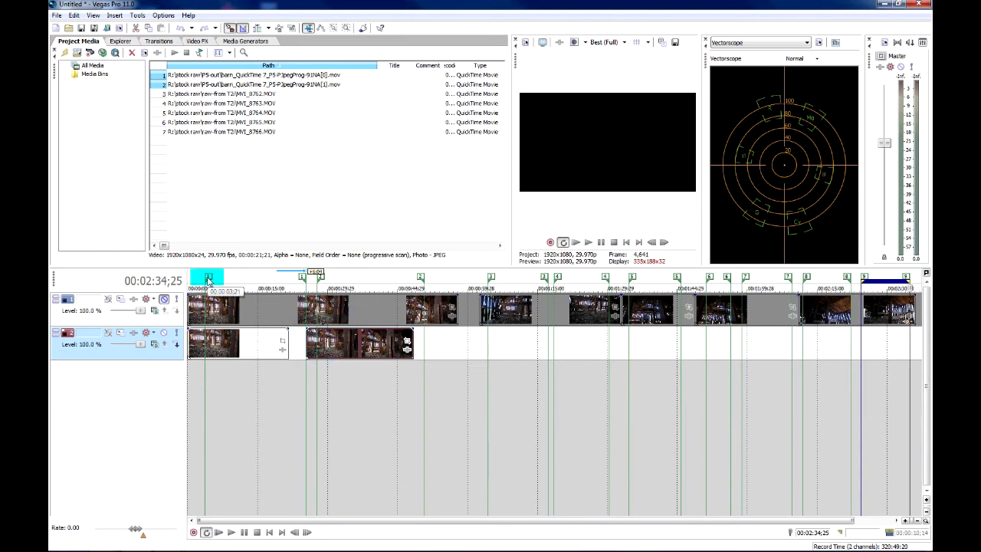
{"action": "right_click", "coordinate": [207, 282]}
{"action": "left_click", "coordinate": [231, 327]}
{"action": "left_click_drag", "start_coordinate": [236, 337], "coordinate": [153, 322]}
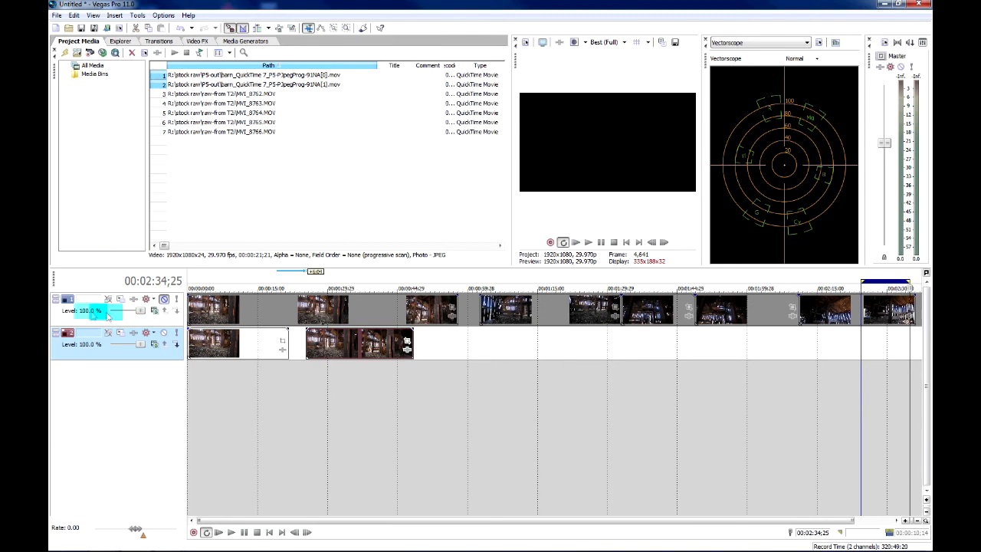
Step: Delete the muted track holding the raw clips, keeping only the track with the rendered clips
{"action": "right_click", "coordinate": [55, 317]}
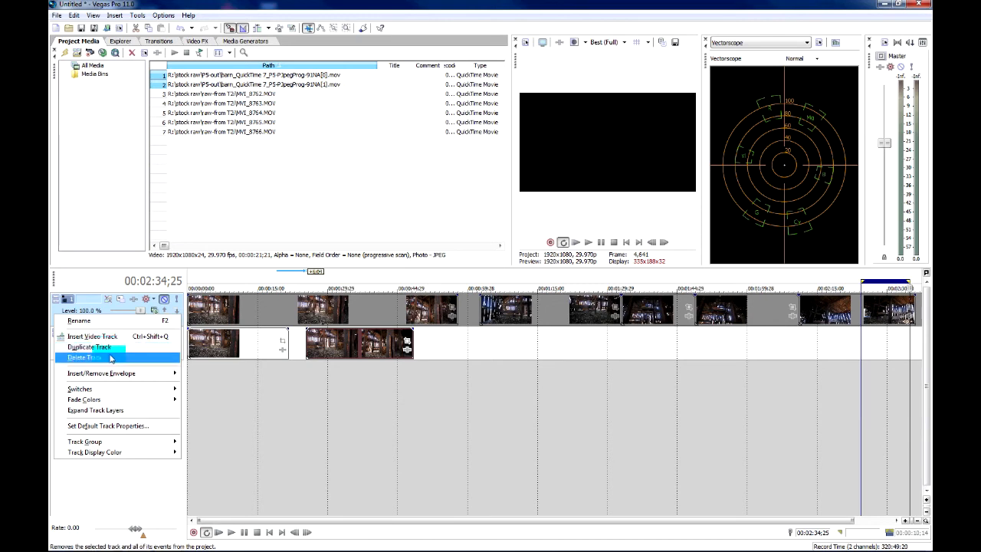
{"action": "left_click", "coordinate": [111, 358]}
{"action": "left_click_drag", "start_coordinate": [112, 358], "coordinate": [267, 369]}
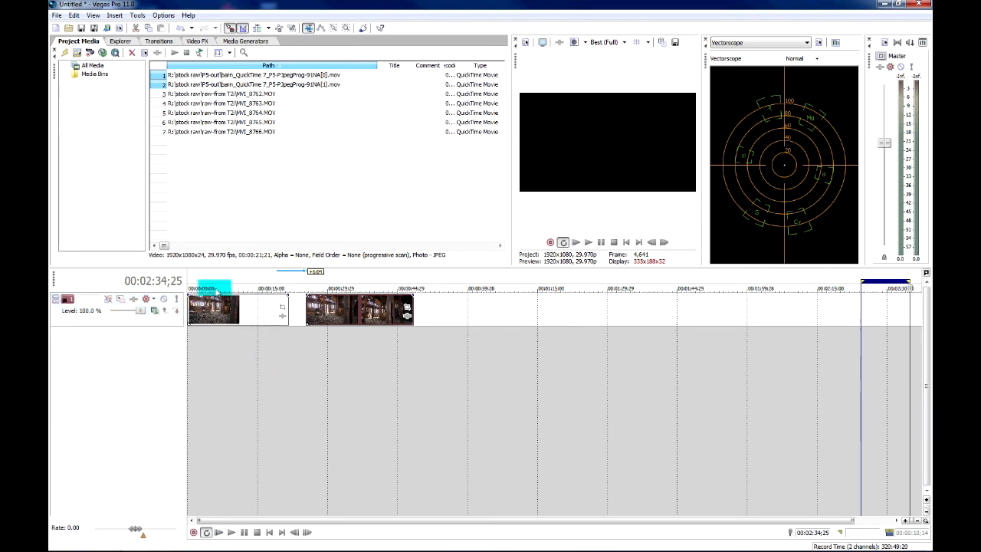
Step: Select the time range spanning the first rendered clip, from 00:00:00;00 to 00:00:21;21
{"action": "left_click_drag", "start_coordinate": [203, 283], "coordinate": [288, 285]}
{"action": "left_click_drag", "start_coordinate": [207, 287], "coordinate": [189, 285]}
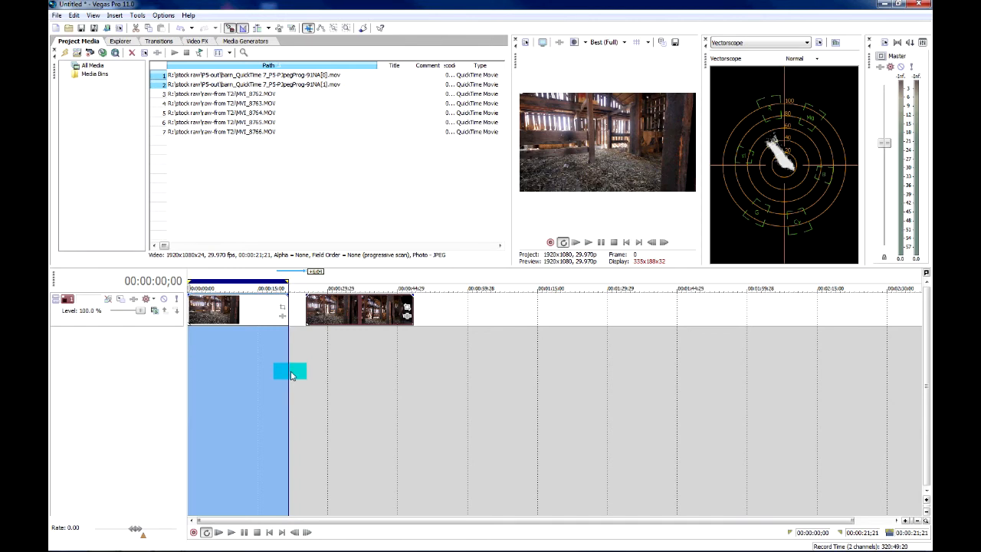
Step: Select the time range spanning the second rendered clip, from 00:00:25;11 to 00:00:48;12
{"action": "left_click_drag", "start_coordinate": [306, 285], "coordinate": [413, 286]}
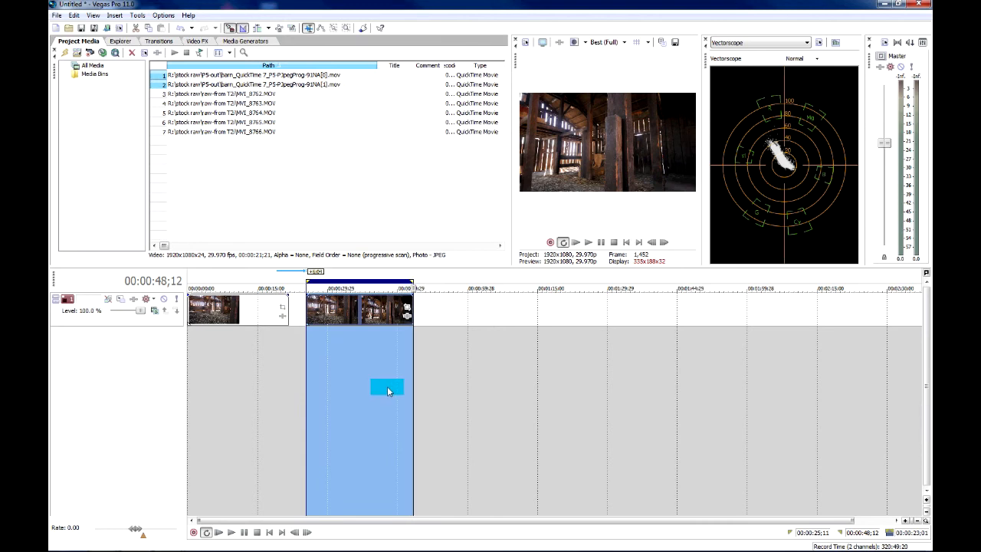
Step: Mark a region inside each rendered clip, from about 6 seconds to 00:00:16;20 in the first and from 00:00:28;25 to 00:00:39;20 in the second
{"action": "left_click_drag", "start_coordinate": [217, 281], "coordinate": [265, 285]}
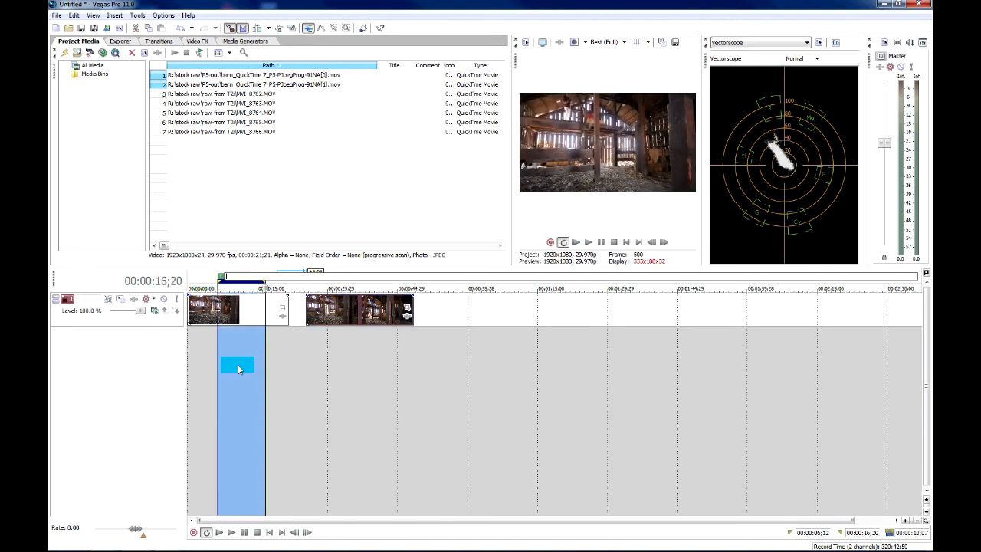
{"action": "left_click_drag", "start_coordinate": [323, 281], "coordinate": [373, 280]}
{"action": "key", "text": "r"}
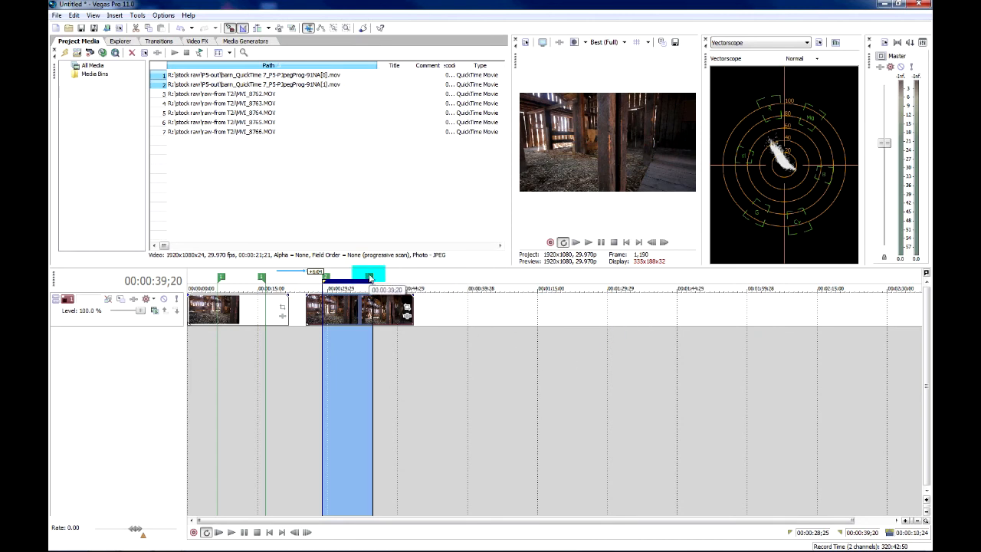
{"action": "left_click", "coordinate": [139, 16]}
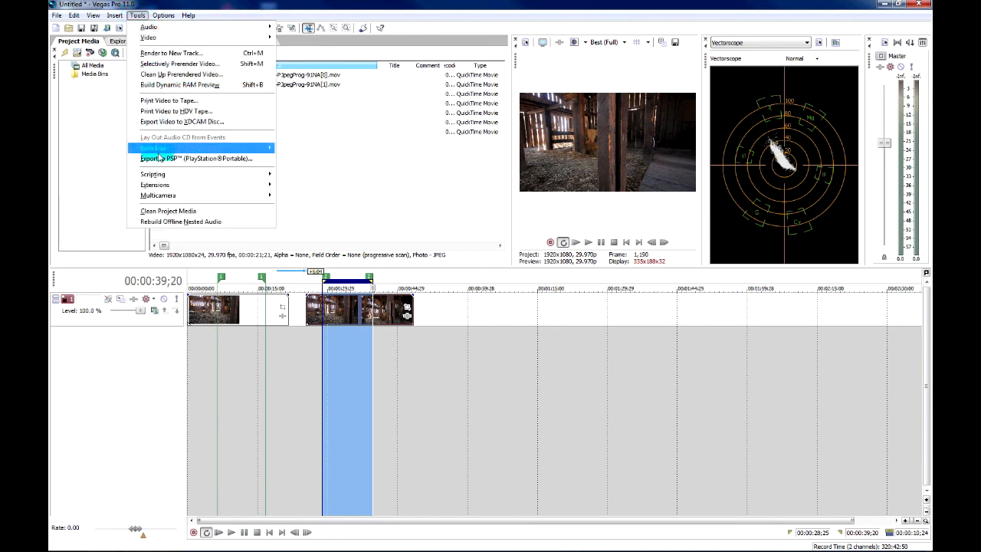
{"action": "mouse_move", "coordinate": [161, 177]}
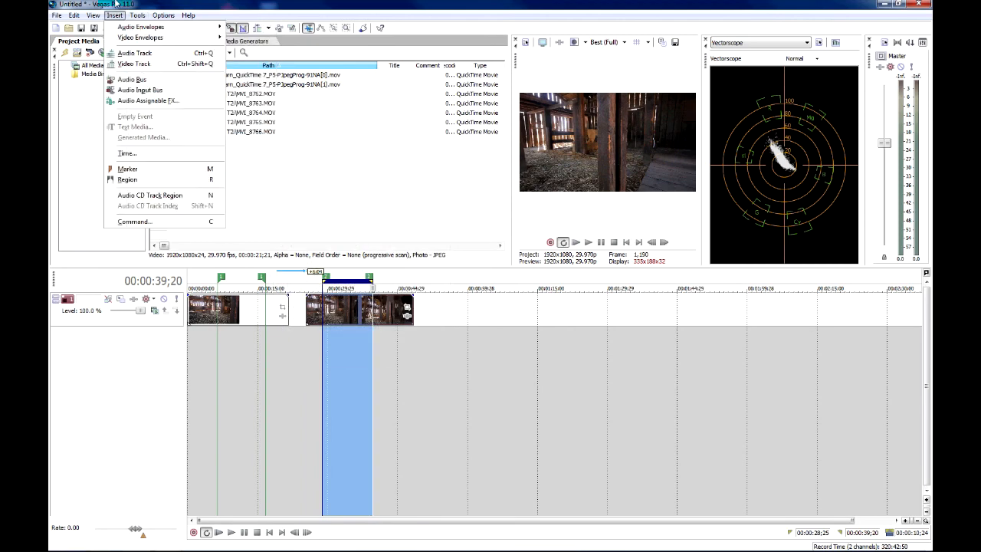
{"action": "mouse_move", "coordinate": [175, 17]}
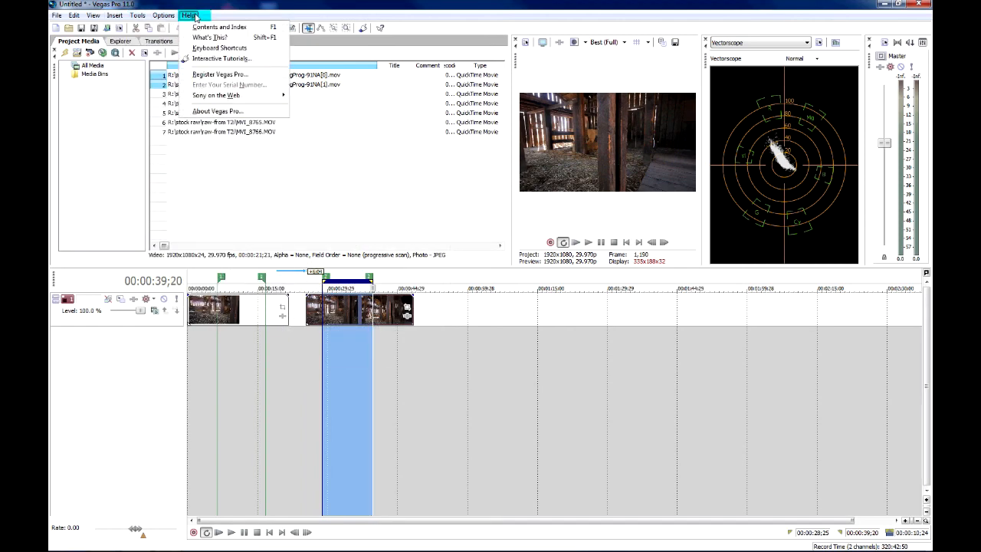